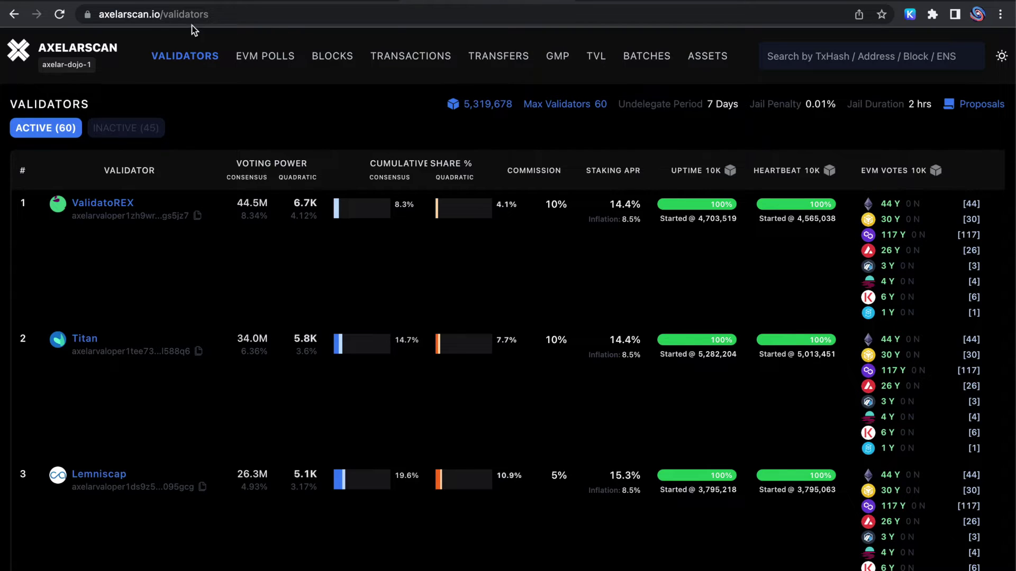
Highlight Stakin's 14.4% staking APR in Axelarscan's validator list, then switch to Keplr Dashboard
{"action": "double_click", "coordinate": [105, 19]}
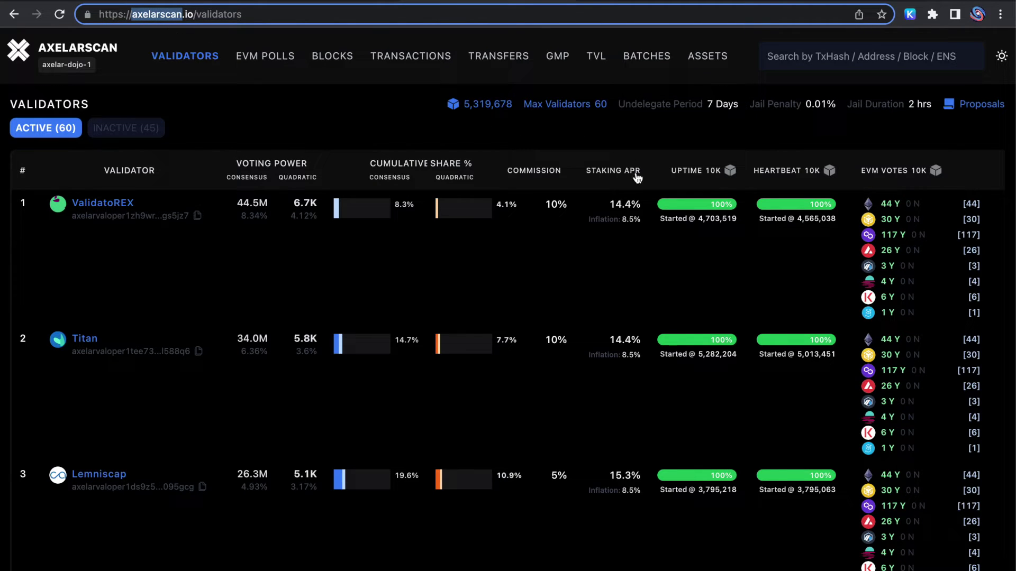
{"action": "mouse_move", "coordinate": [632, 180]}
{"action": "scroll", "coordinate": [632, 179], "scroll_direction": "down", "scroll_amount": 20}
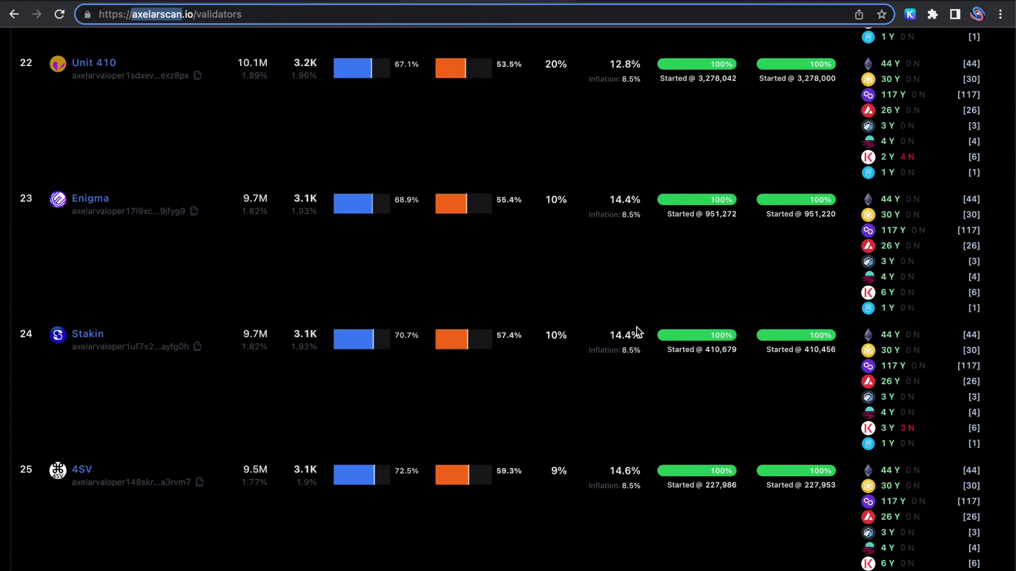
{"action": "left_click_drag", "start_coordinate": [645, 336], "coordinate": [605, 336]}
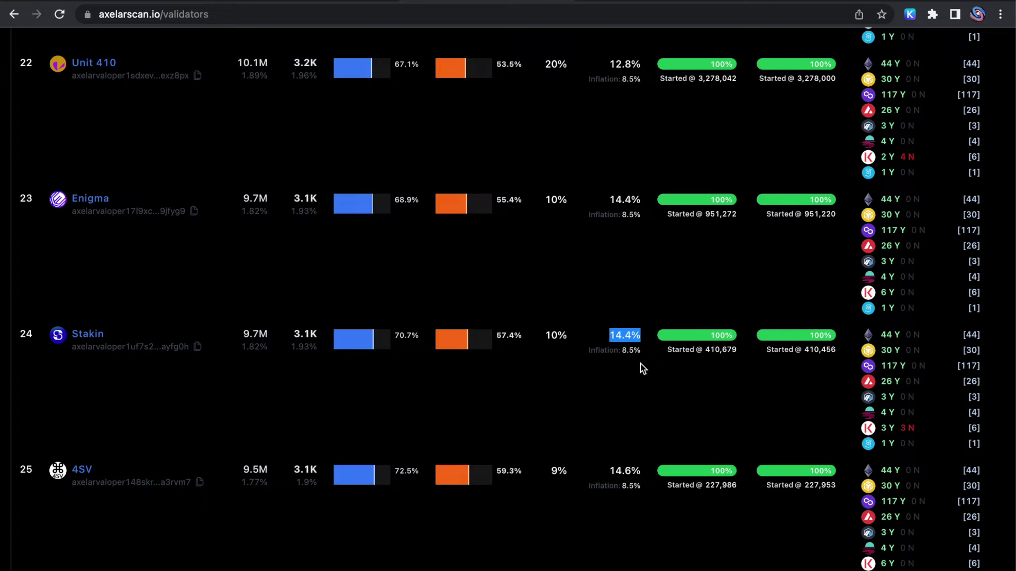
{"action": "key", "text": "ctrl+Tab"}
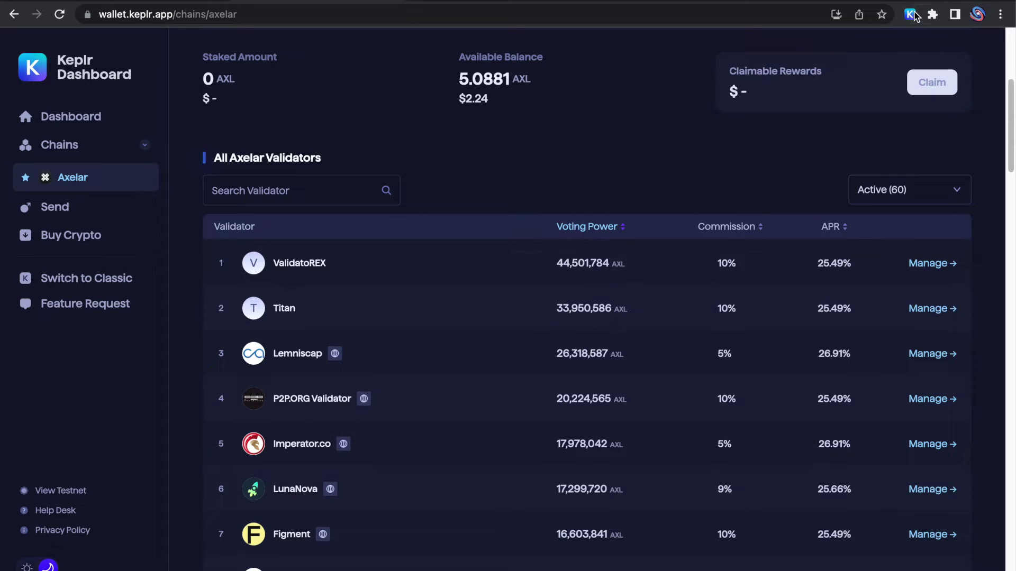
Check the Keplr wallet's available balance of 5.088170 AXL
{"action": "left_click", "coordinate": [911, 14]}
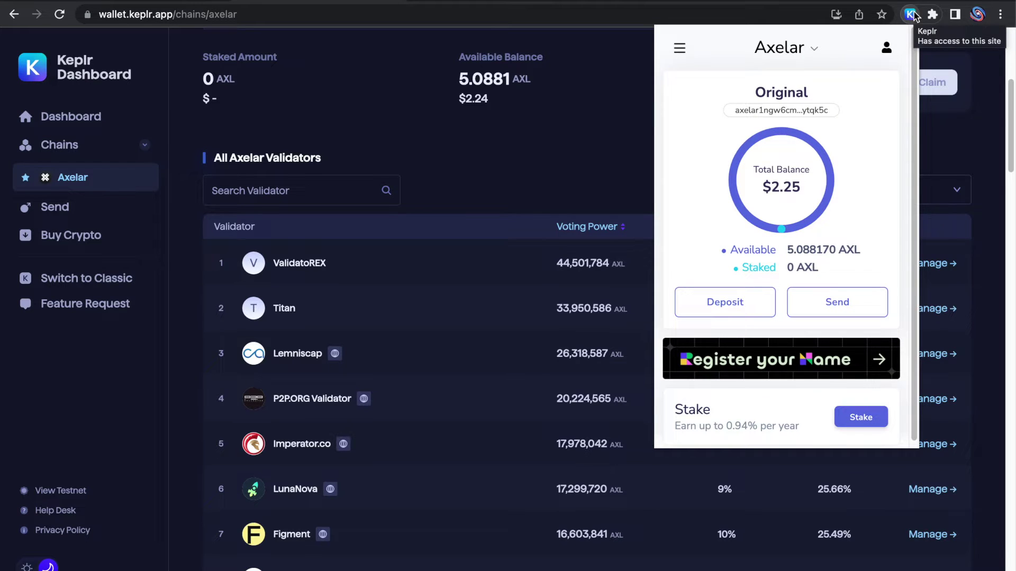
{"action": "left_click_drag", "start_coordinate": [861, 250], "coordinate": [791, 250]}
{"action": "left_click", "coordinate": [846, 265]}
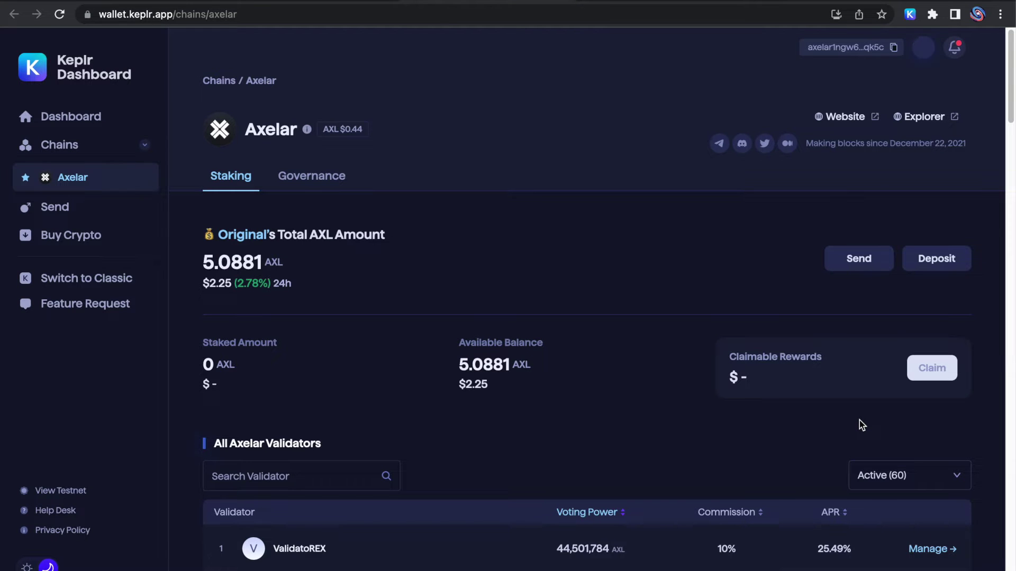
Search the Axelar validator list for 'stakin' and open Stakin's details
{"action": "left_click_drag", "start_coordinate": [1009, 105], "coordinate": [1008, 155]}
{"action": "left_click", "coordinate": [297, 192]}
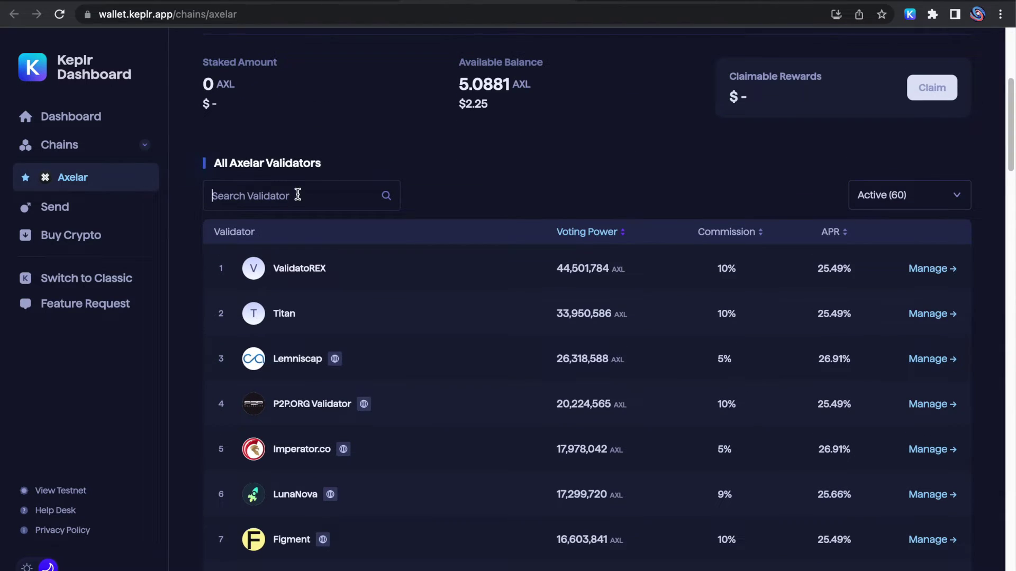
{"action": "type", "text": "stakin"}
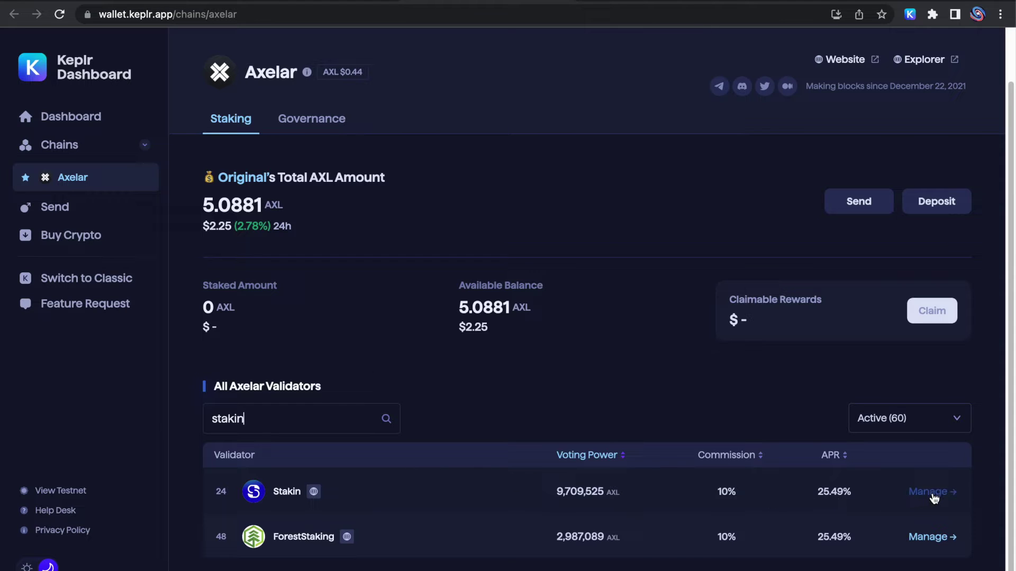
{"action": "left_click", "coordinate": [934, 494]}
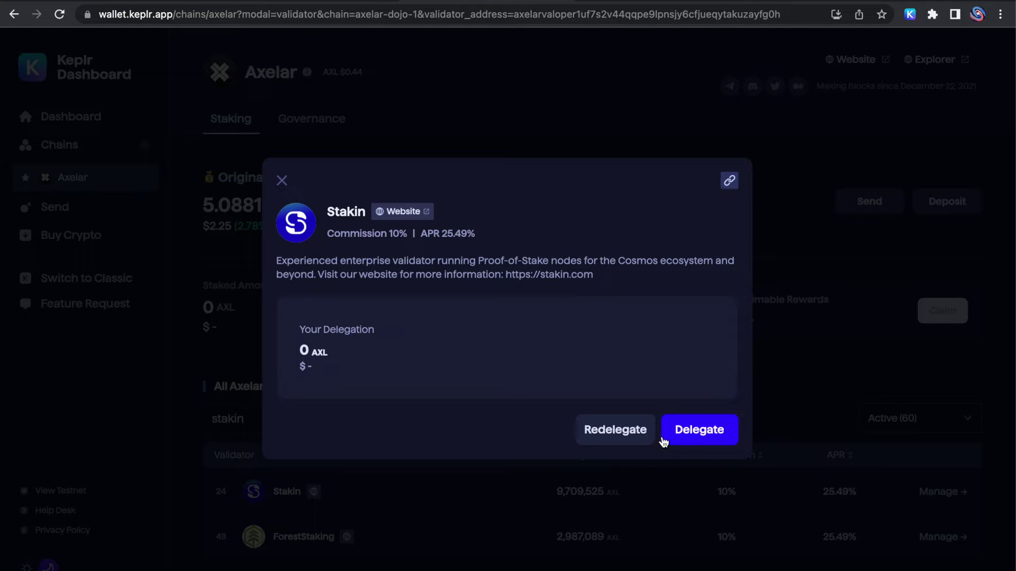
Enter a 0.1 AXL delegation to Stakin, noting the 7-day unlock warning, and submit it
{"action": "left_click", "coordinate": [698, 432]}
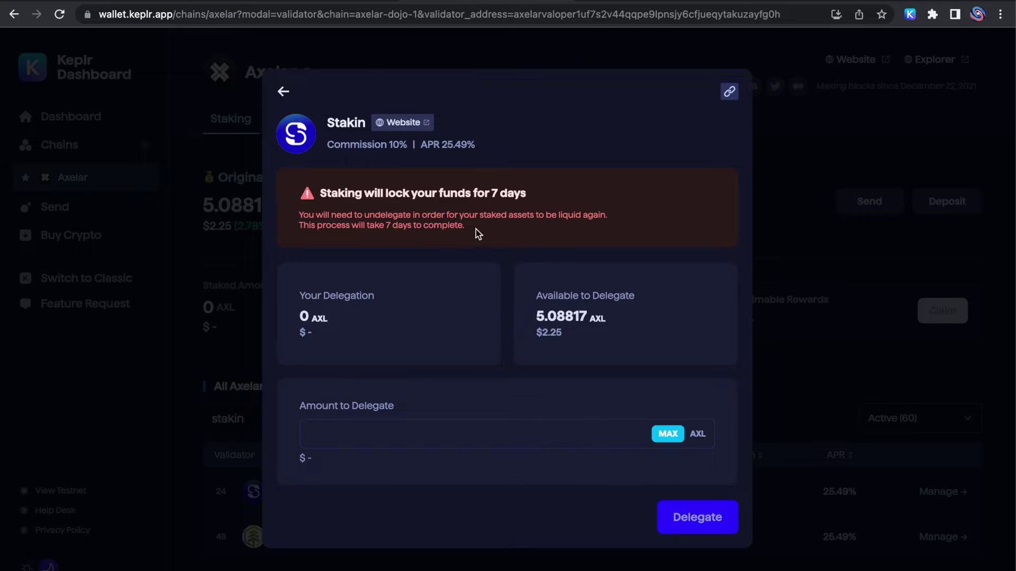
{"action": "left_click_drag", "start_coordinate": [481, 226], "coordinate": [297, 232]}
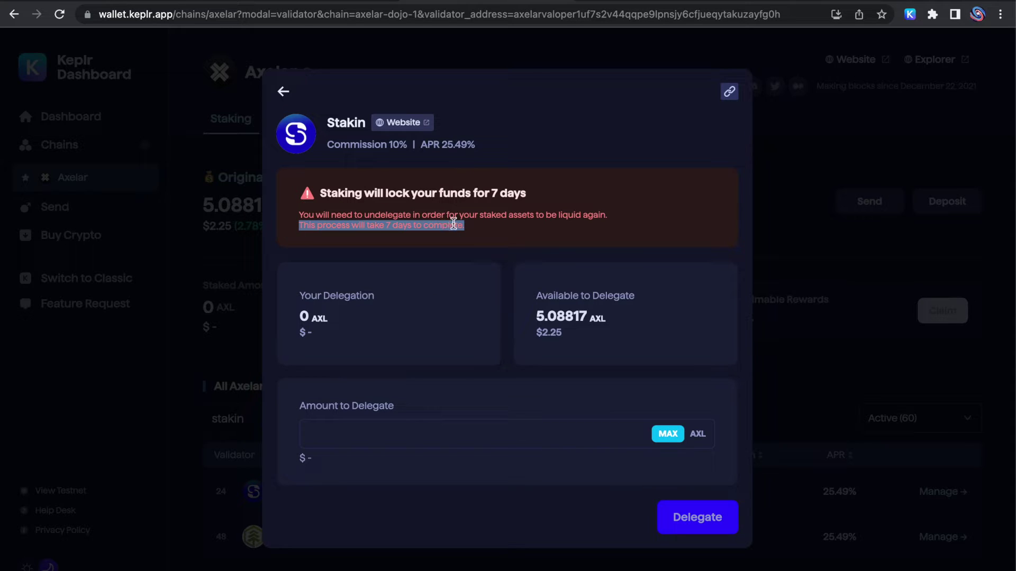
{"action": "left_click", "coordinate": [476, 229]}
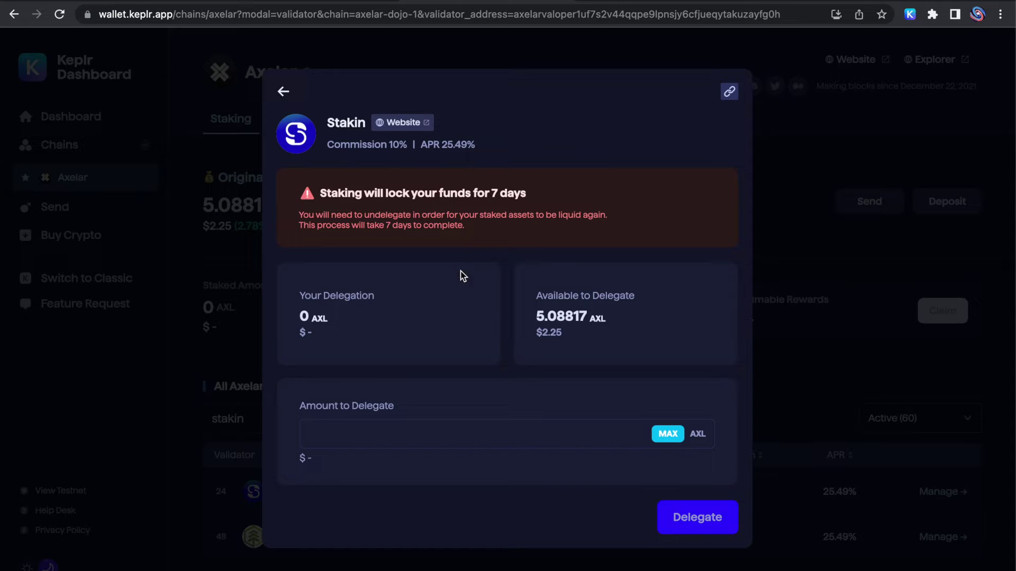
{"action": "left_click", "coordinate": [474, 430]}
{"action": "type", "text": "0.1"}
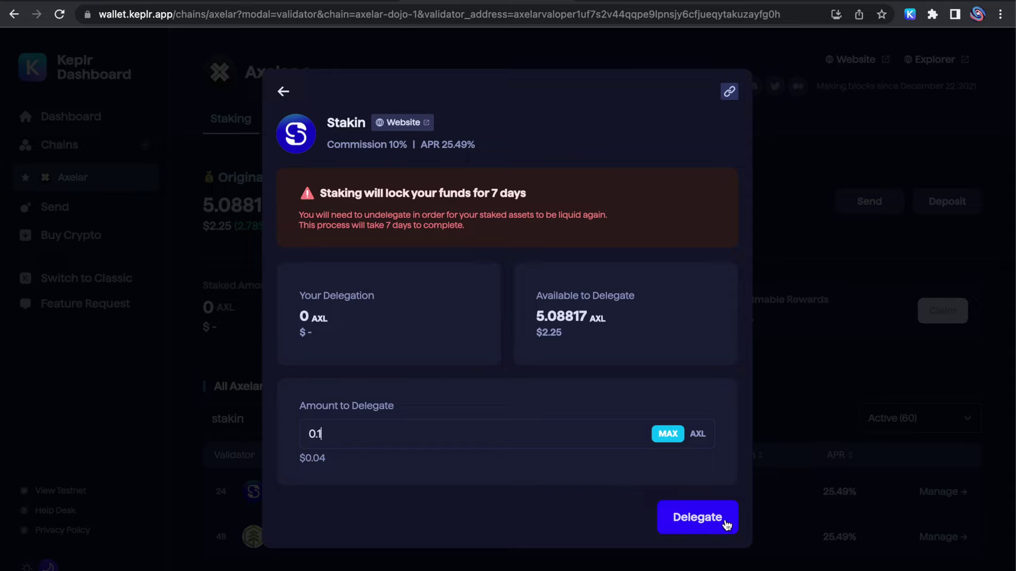
{"action": "left_click", "coordinate": [725, 521]}
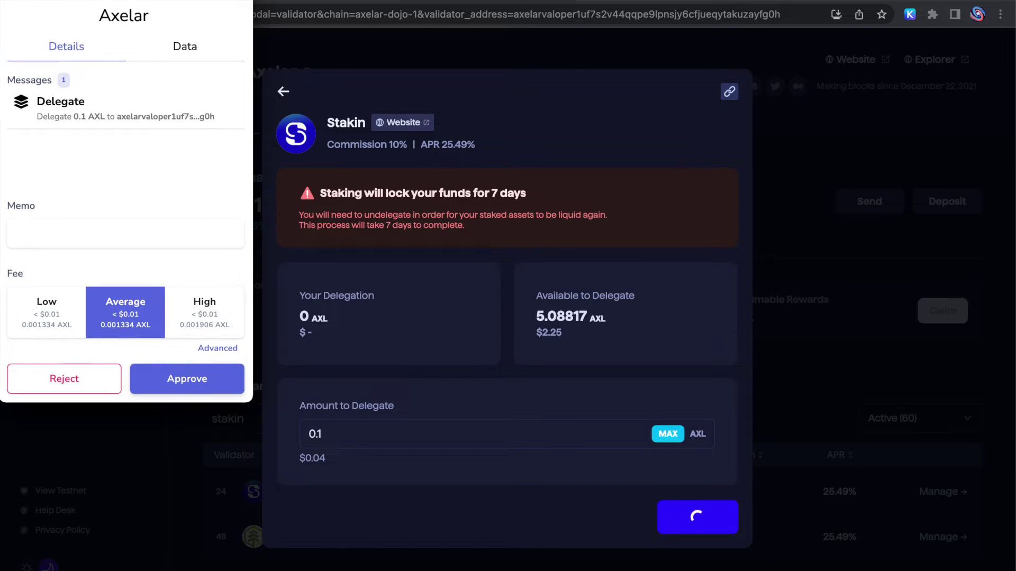
Approve the 0.1 AXL delegation in the wallet popup at the Low fee
{"action": "left_click_drag", "start_coordinate": [148, 2], "coordinate": [236, 79]}
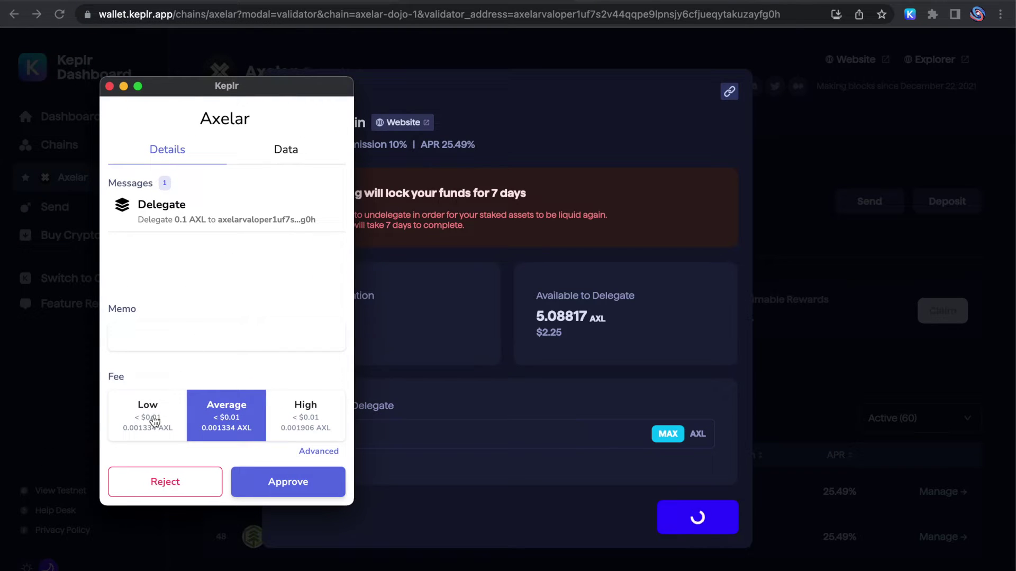
{"action": "left_click", "coordinate": [154, 422]}
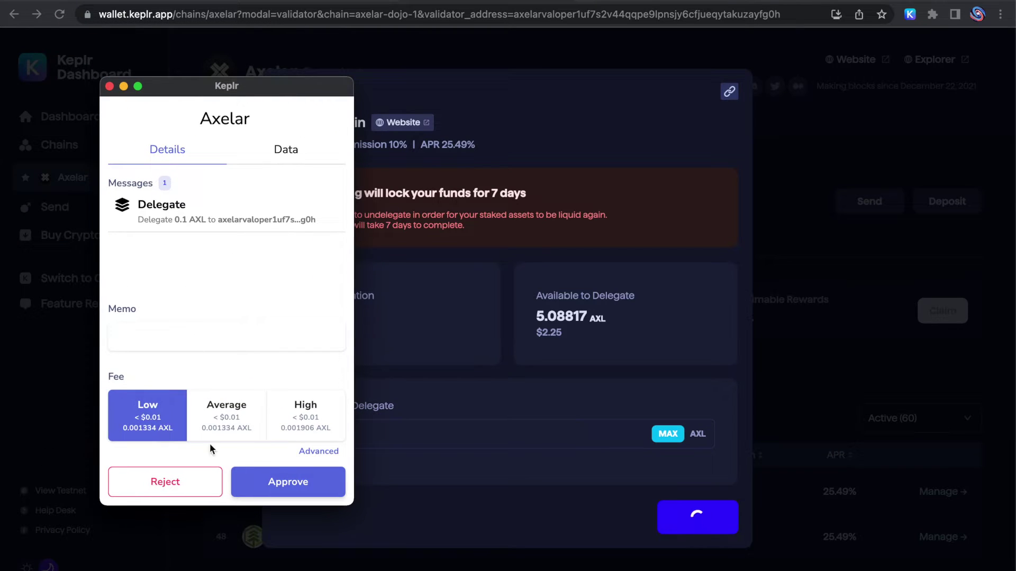
{"action": "left_click", "coordinate": [330, 490]}
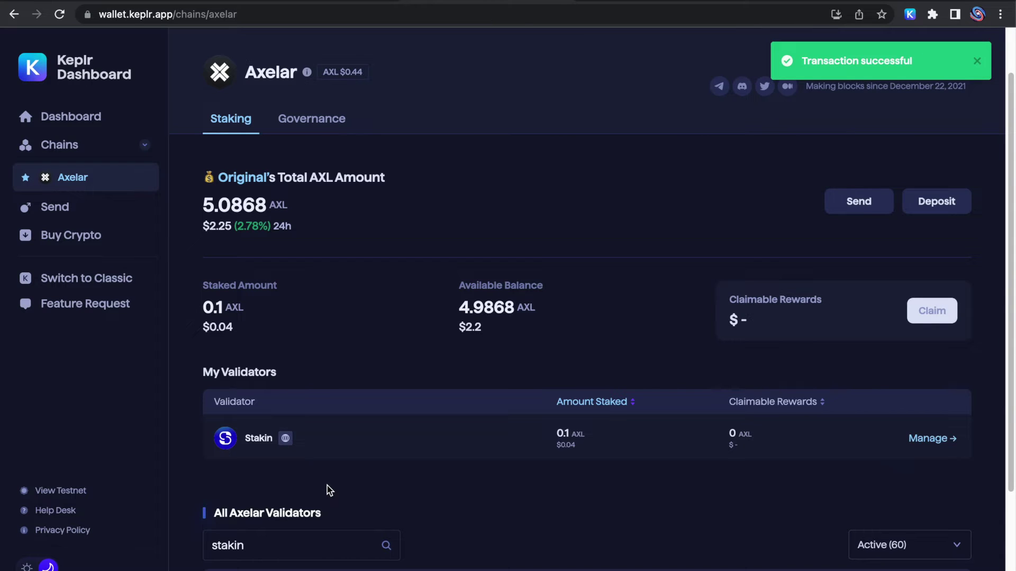
Confirm Stakin shows 0.1 AXL staked and reopen its validator details
{"action": "left_click_drag", "start_coordinate": [592, 438], "coordinate": [551, 440]}
{"action": "left_click", "coordinate": [611, 467]}
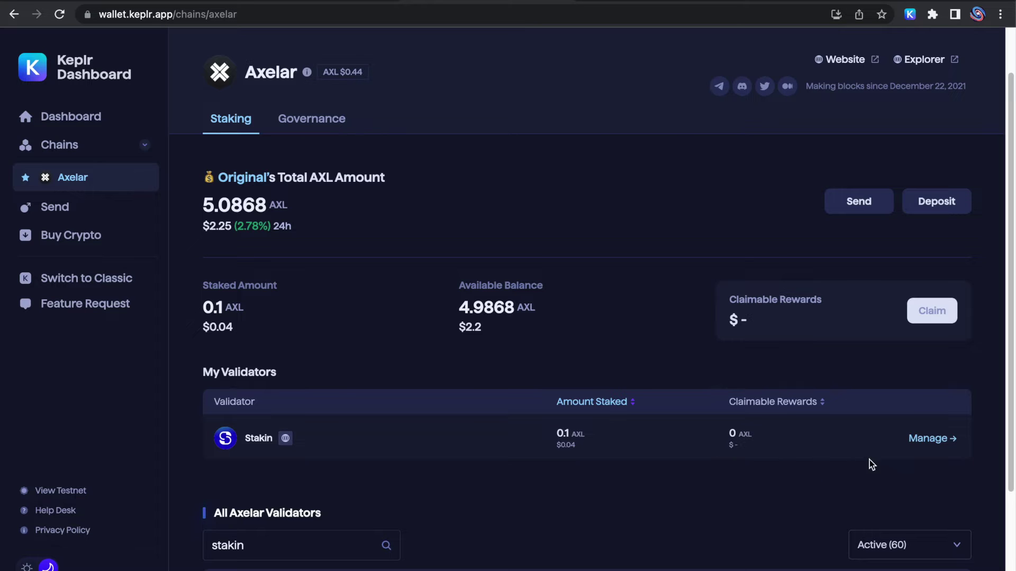
{"action": "left_click", "coordinate": [932, 439]}
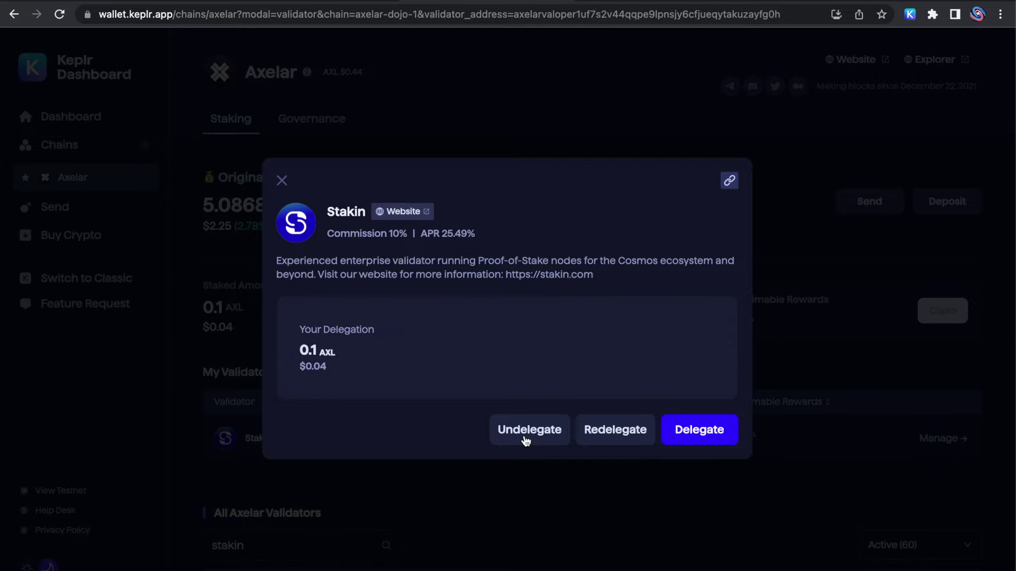
Open Stakin's undelegate form and review its three unbonding warnings
{"action": "left_click", "coordinate": [526, 441]}
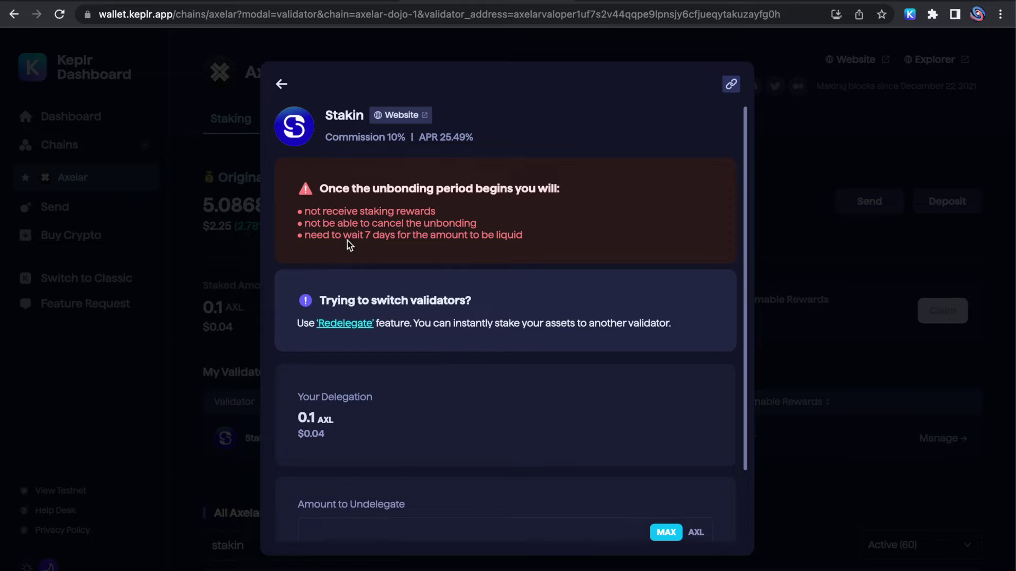
{"action": "left_click_drag", "start_coordinate": [300, 212], "coordinate": [543, 250]}
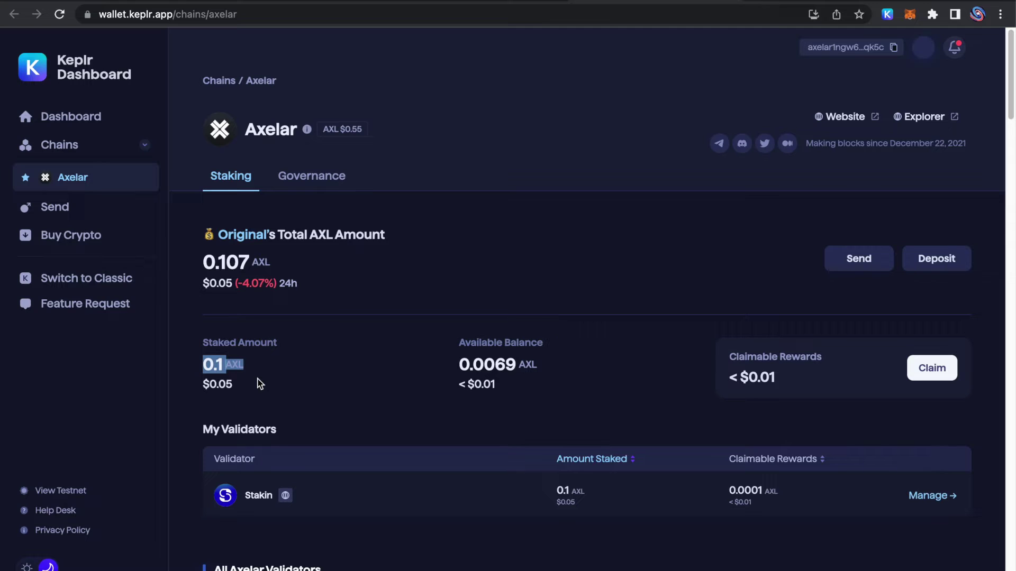
Review the wallet's 0.1 AXL staked amount and pending staking reward in Keplr
{"action": "left_click", "coordinate": [259, 383]}
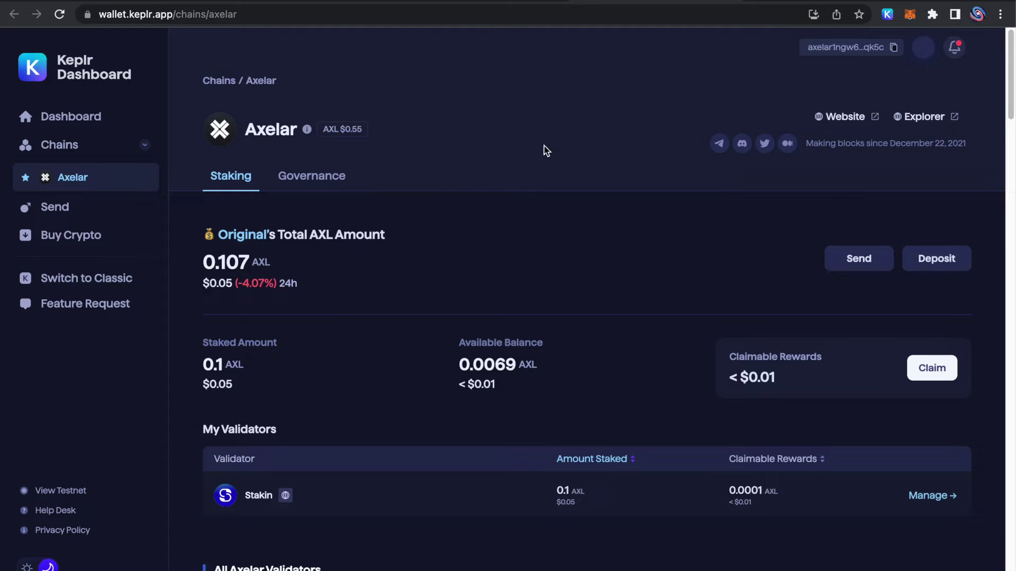
{"action": "left_click", "coordinate": [888, 15]}
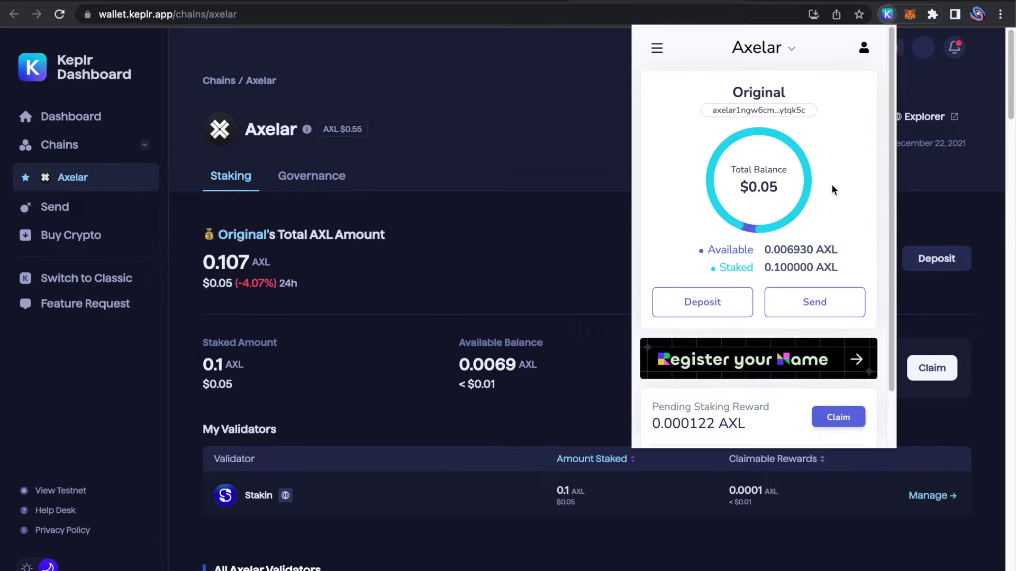
{"action": "left_click_drag", "start_coordinate": [780, 267], "coordinate": [752, 267]}
{"action": "left_click", "coordinate": [810, 283]}
{"action": "left_click_drag", "start_coordinate": [661, 424], "coordinate": [700, 426]}
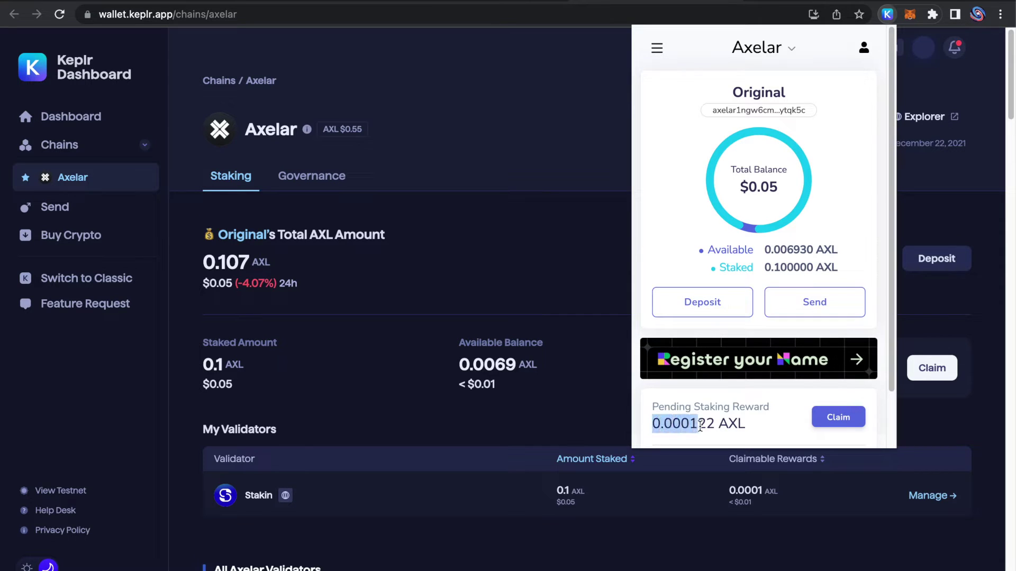
{"action": "left_click", "coordinate": [773, 430]}
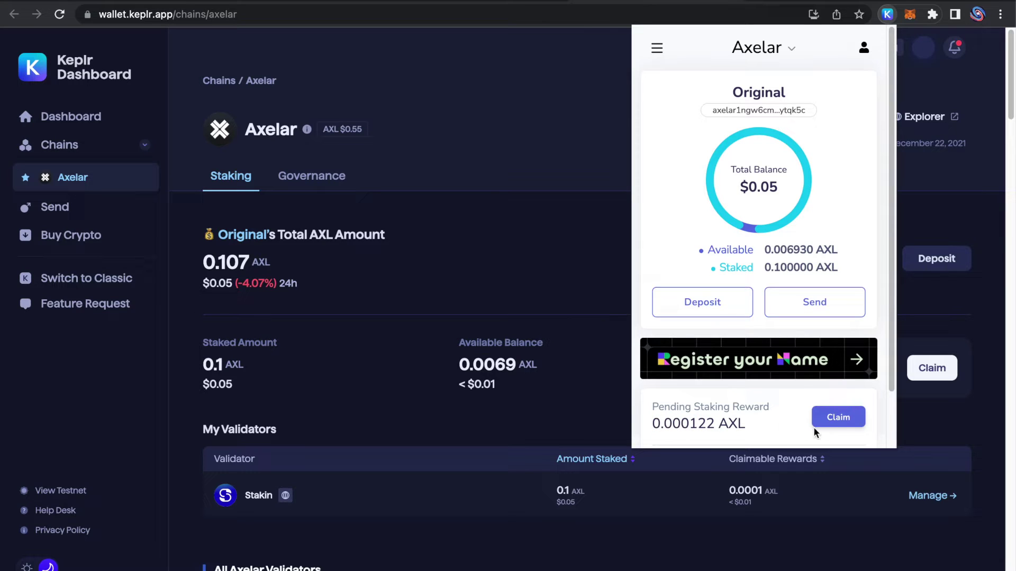
Claim the pending staking reward at the Low fee and check the new available AXL balance
{"action": "left_click", "coordinate": [855, 423]}
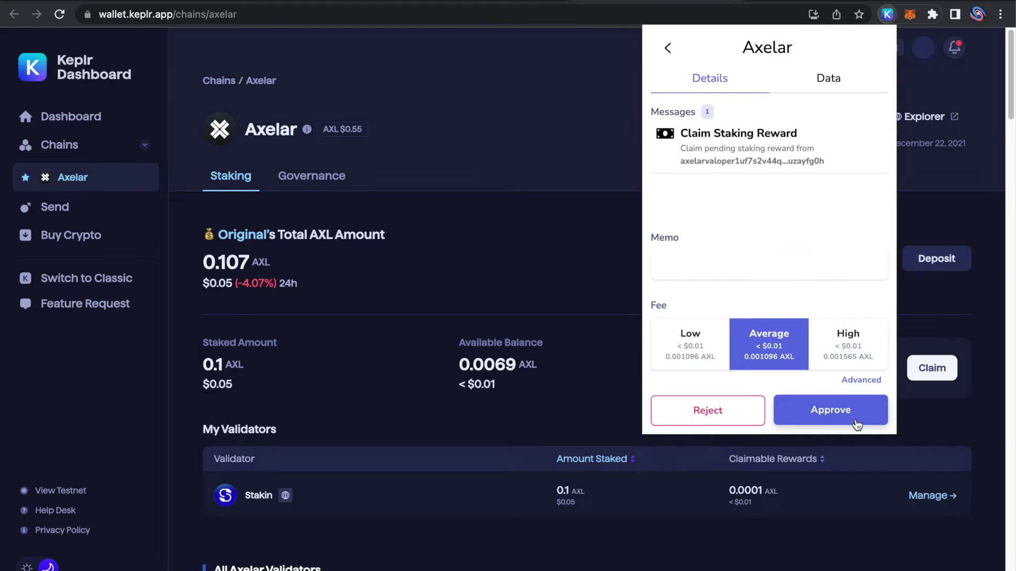
{"action": "left_click", "coordinate": [713, 344]}
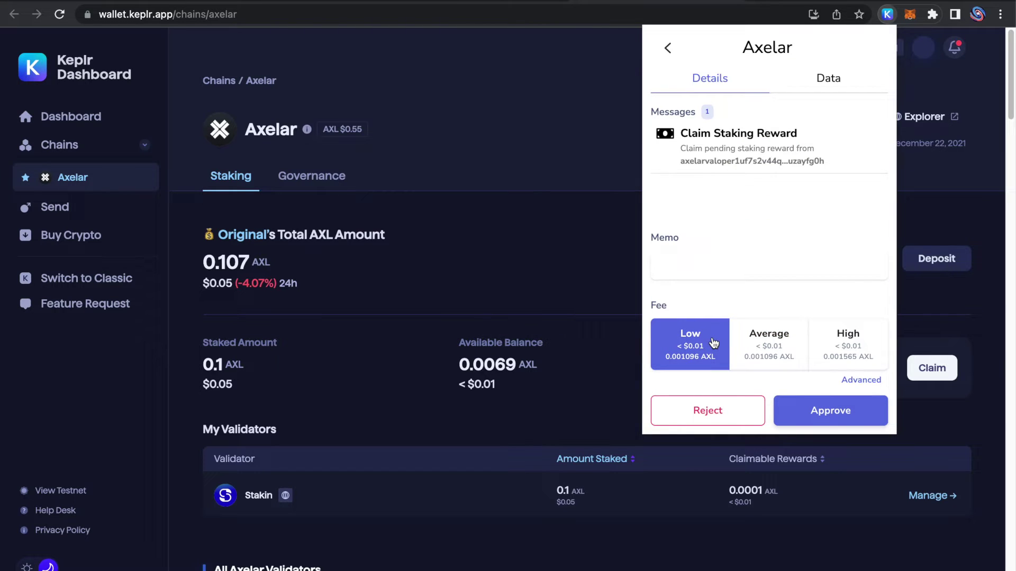
{"action": "left_click", "coordinate": [870, 419]}
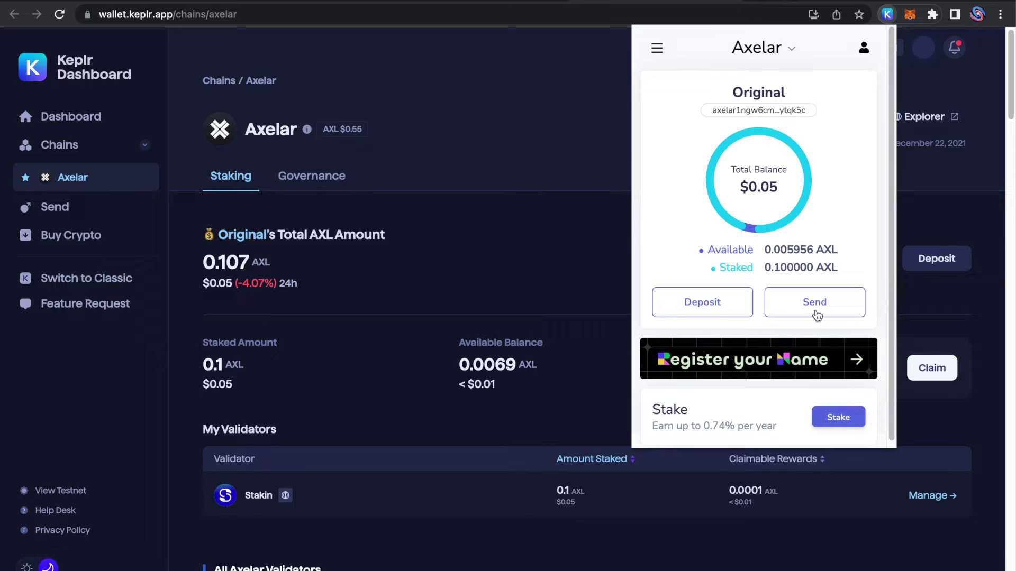
{"action": "left_click_drag", "start_coordinate": [787, 249], "coordinate": [767, 251]}
{"action": "left_click", "coordinate": [792, 260]}
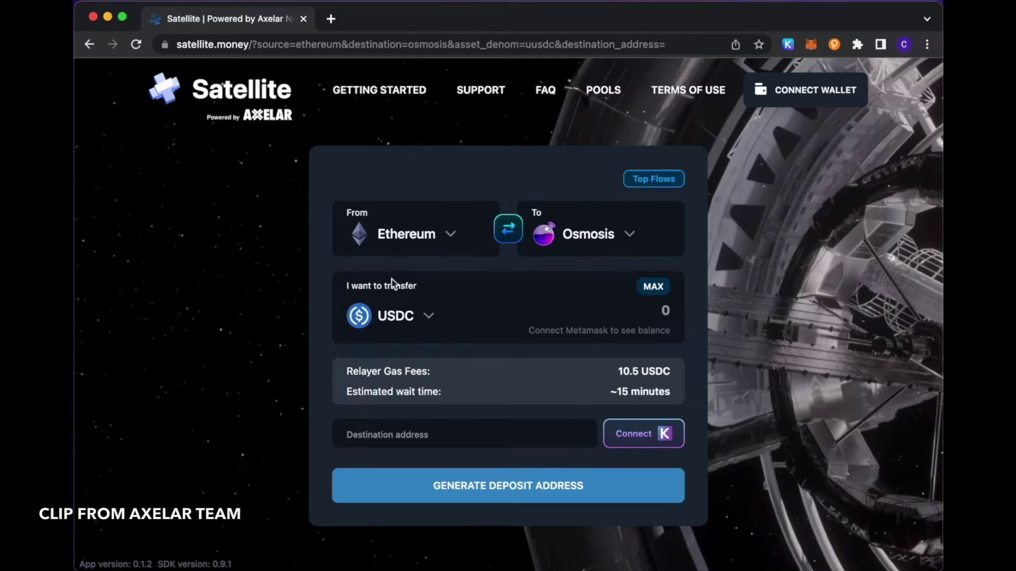
{"action": "left_click", "coordinate": [401, 316]}
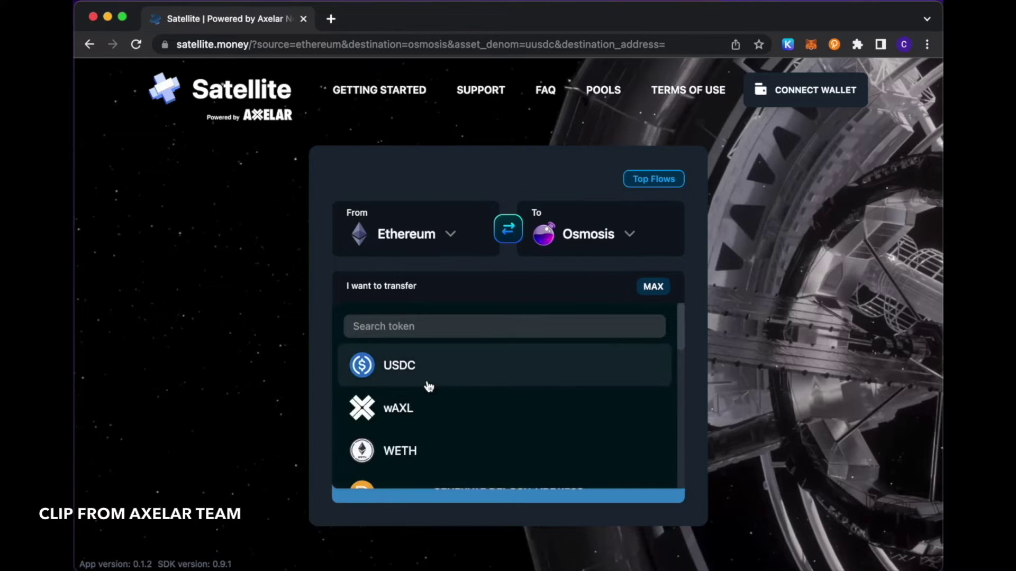
{"action": "scroll", "coordinate": [429, 387], "scroll_direction": "down", "scroll_amount": 4}
{"action": "scroll", "coordinate": [428, 387], "scroll_direction": "up", "scroll_amount": 4}
{"action": "scroll", "coordinate": [428, 387], "scroll_direction": "down", "scroll_amount": 10}
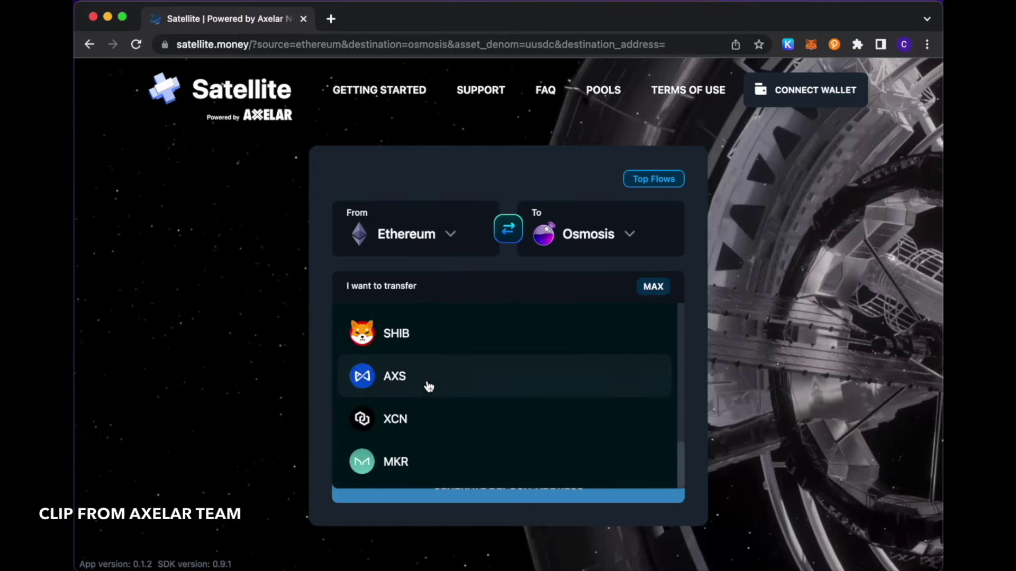
{"action": "scroll", "coordinate": [429, 387], "scroll_direction": "up", "scroll_amount": 10}
{"action": "left_click", "coordinate": [417, 366]}
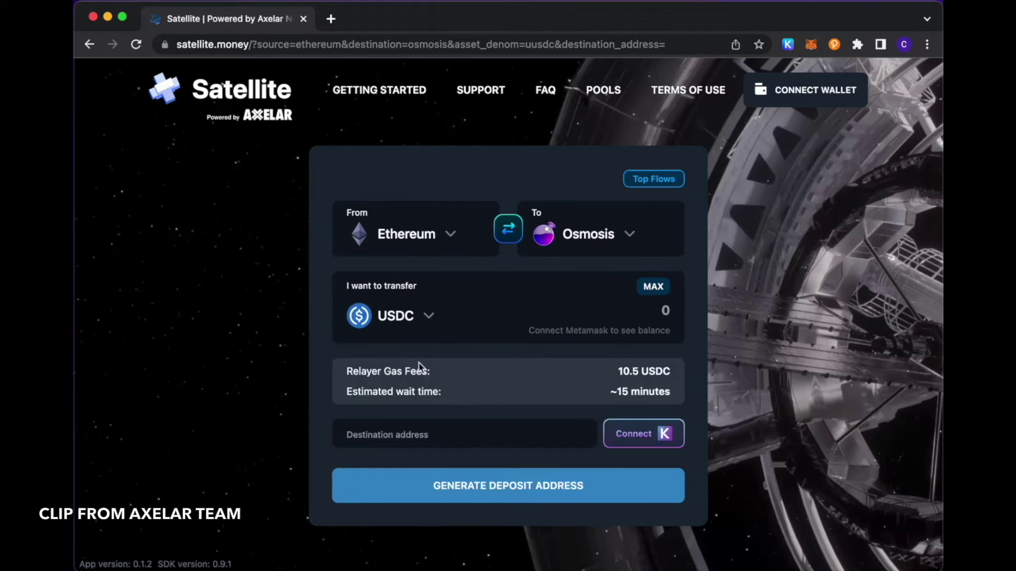
{"action": "left_click", "coordinate": [651, 180]}
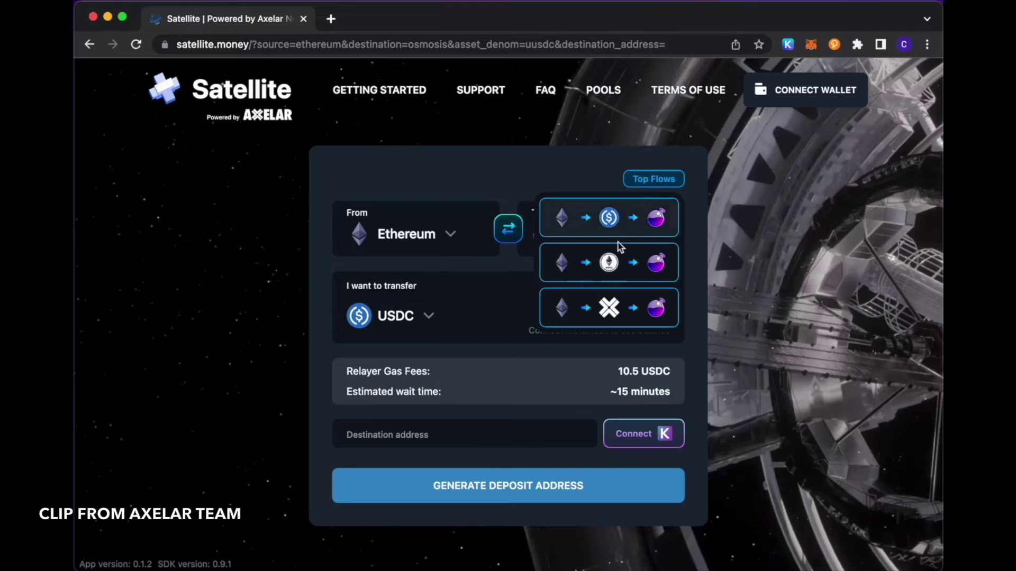
{"action": "left_click", "coordinate": [613, 307]}
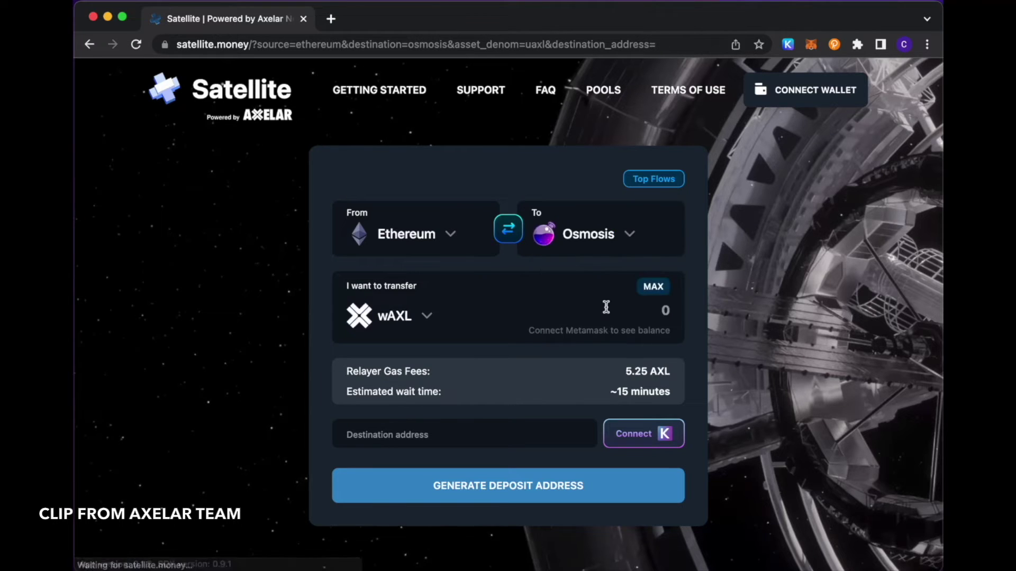
{"action": "left_click", "coordinate": [650, 181]}
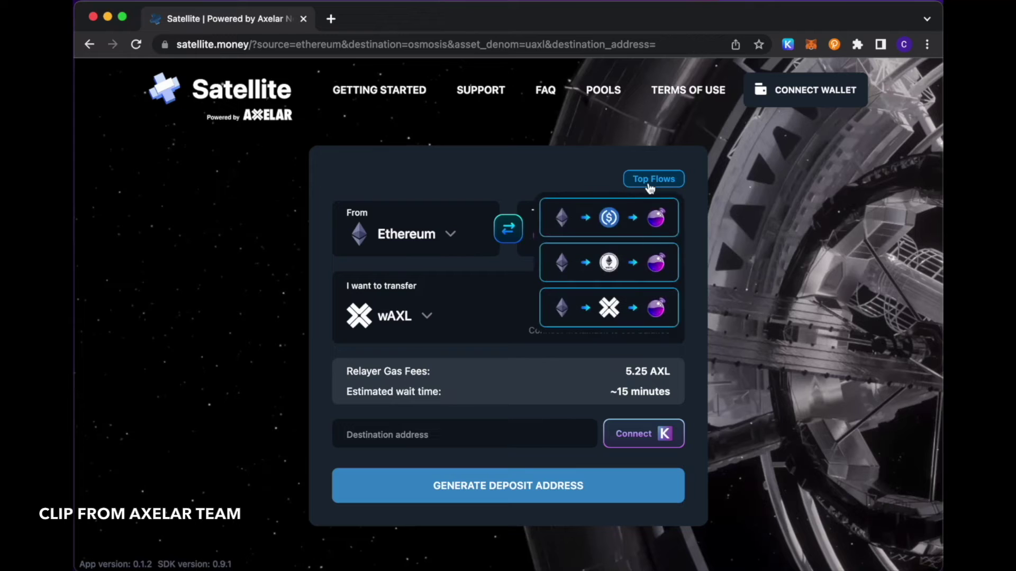
{"action": "left_click", "coordinate": [609, 219]}
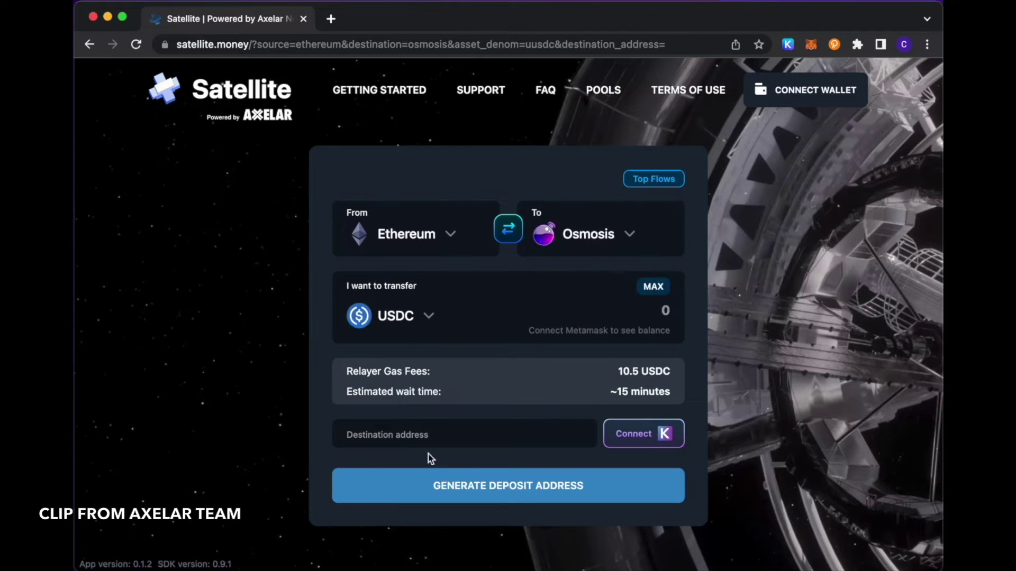
{"action": "left_click", "coordinate": [591, 246]}
{"action": "scroll", "coordinate": [582, 320], "scroll_direction": "down", "scroll_amount": 5}
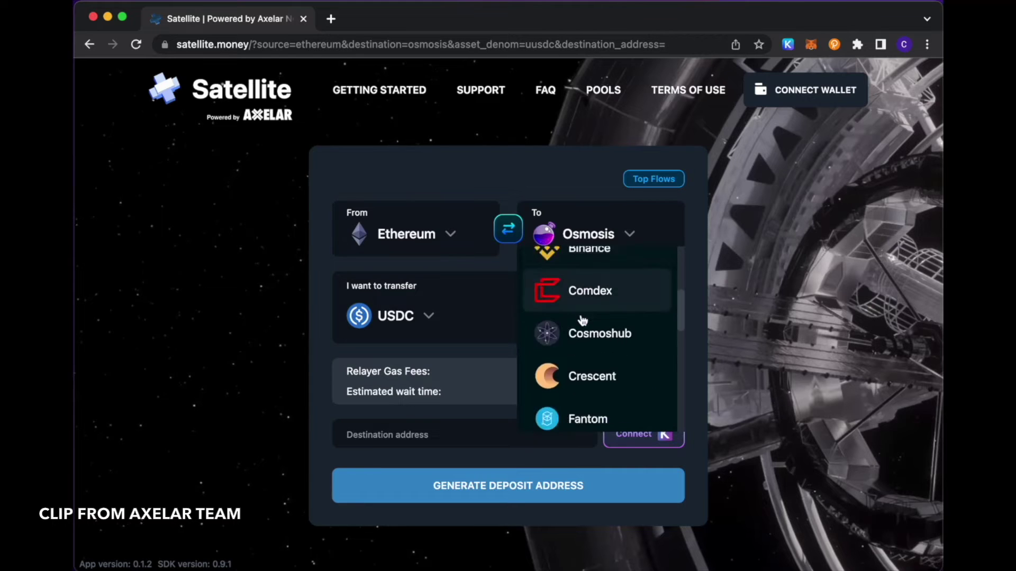
{"action": "scroll", "coordinate": [591, 283], "scroll_direction": "down", "scroll_amount": 8}
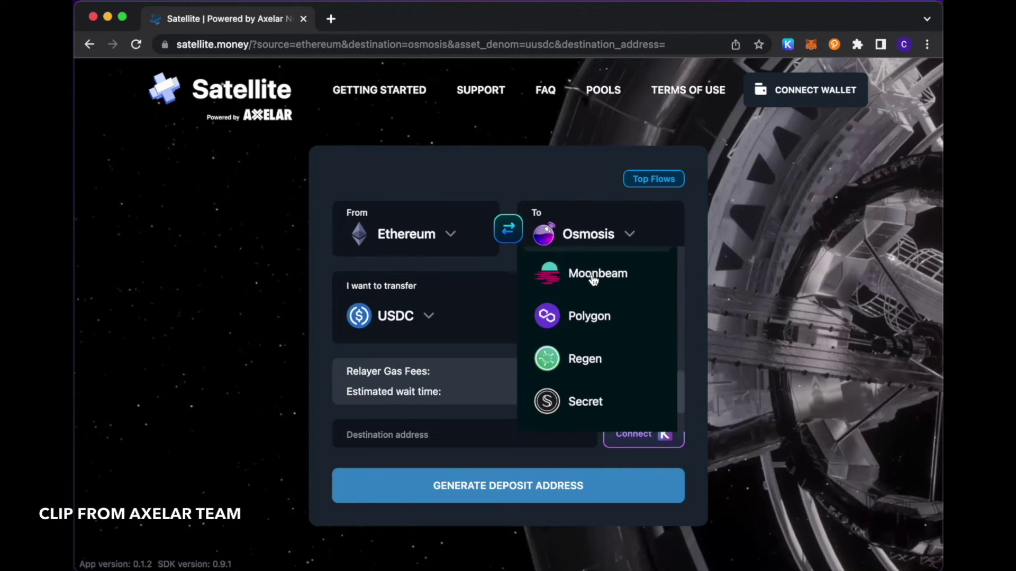
{"action": "scroll", "coordinate": [593, 281], "scroll_direction": "up", "scroll_amount": 13}
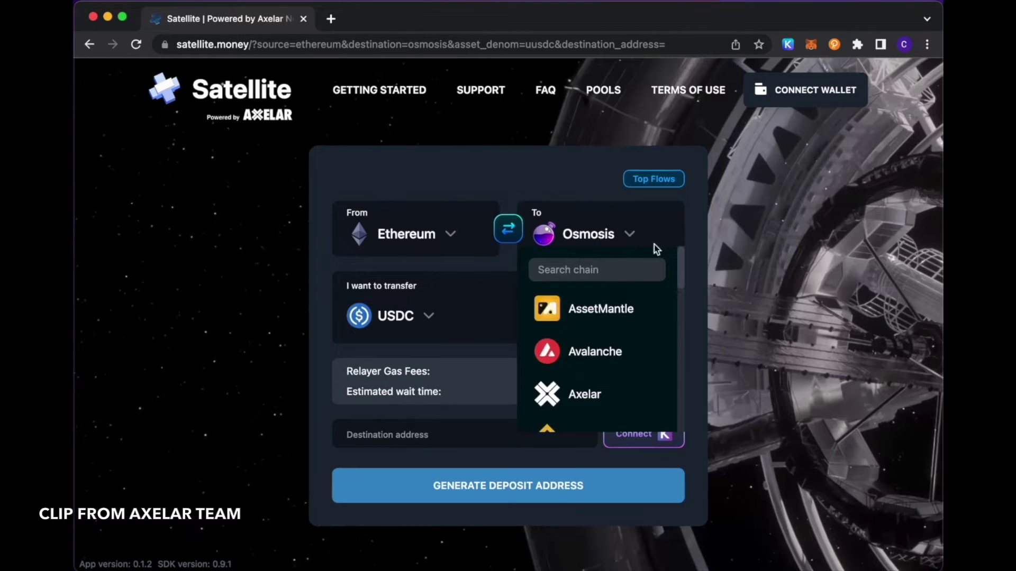
{"action": "left_click", "coordinate": [431, 341]}
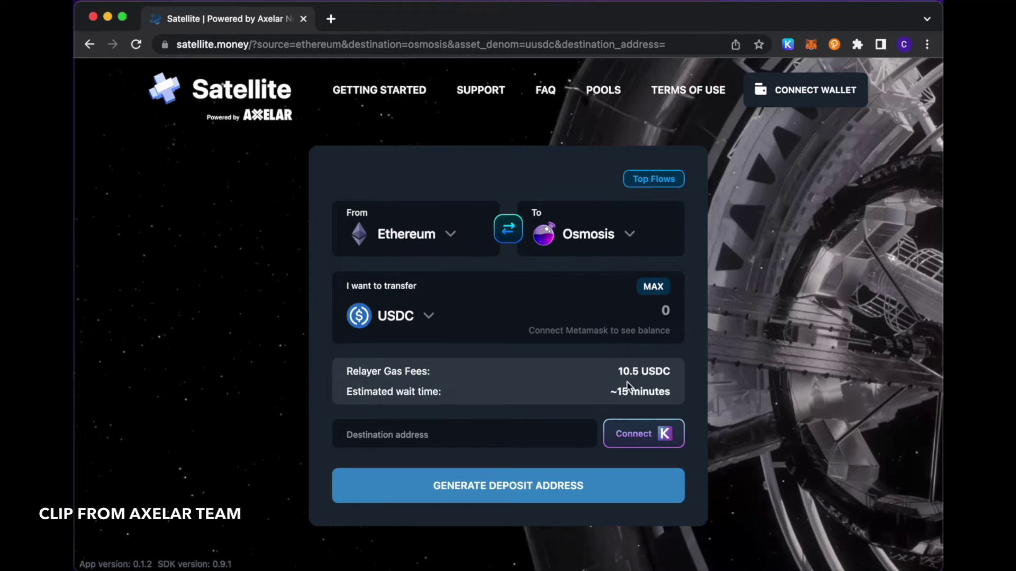
Connect Keplr to autofill the Osmosis destination address
{"action": "left_click", "coordinate": [642, 441]}
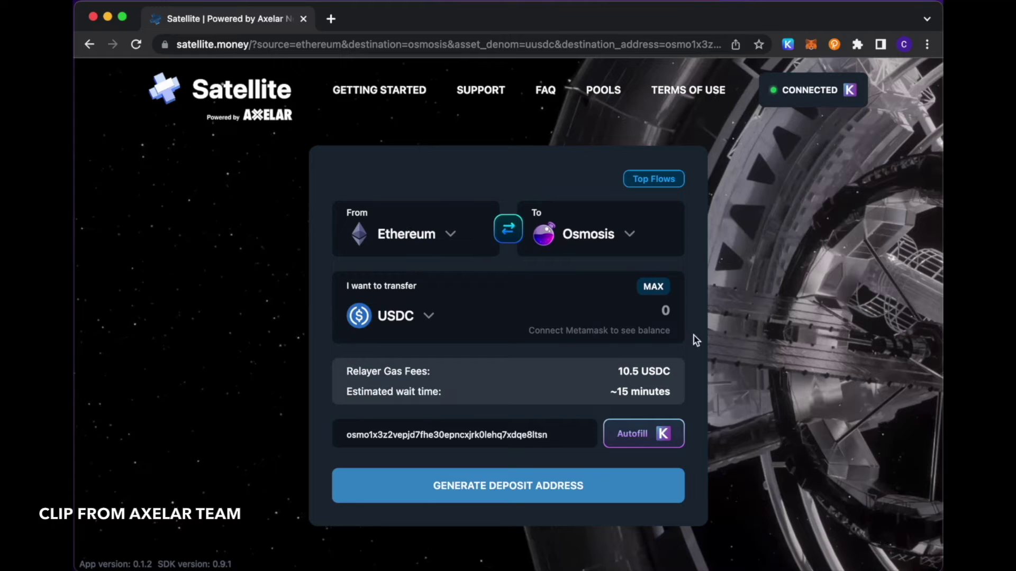
Connect MetaMask to Satellite as the sending wallet using the checked account
{"action": "left_click", "coordinate": [592, 332]}
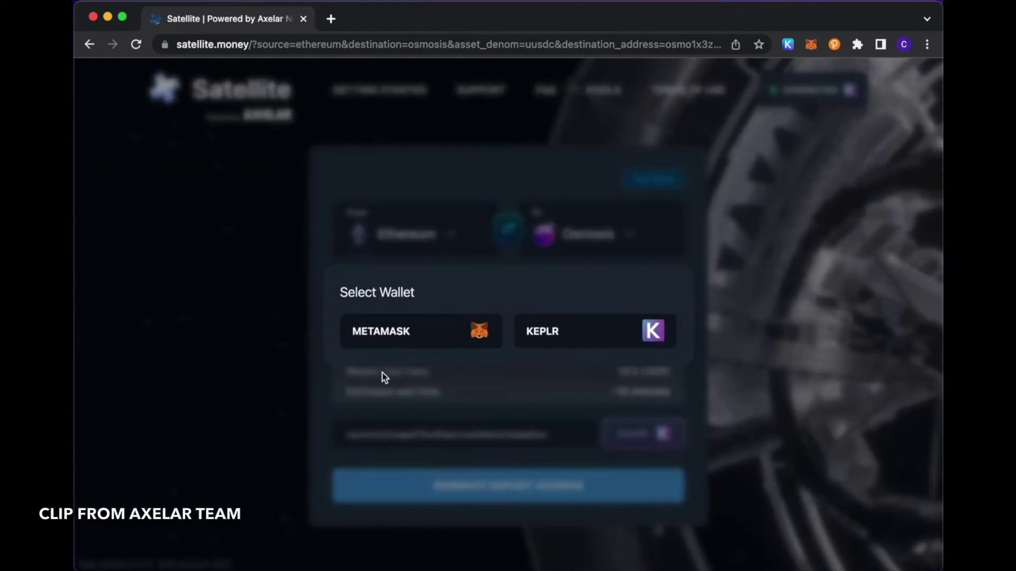
{"action": "left_click", "coordinate": [413, 336]}
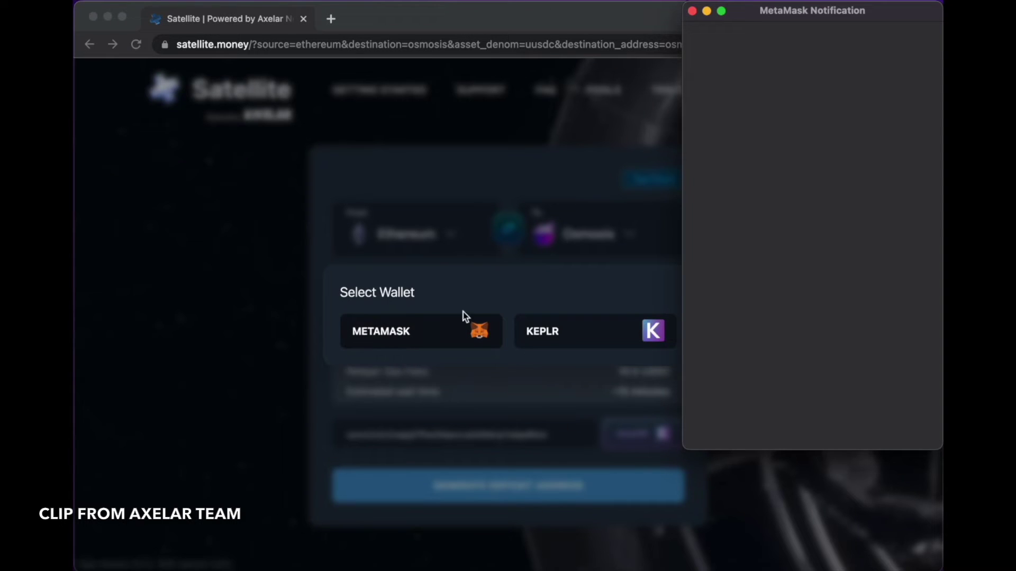
{"action": "scroll", "coordinate": [816, 335], "scroll_direction": "down", "scroll_amount": 3}
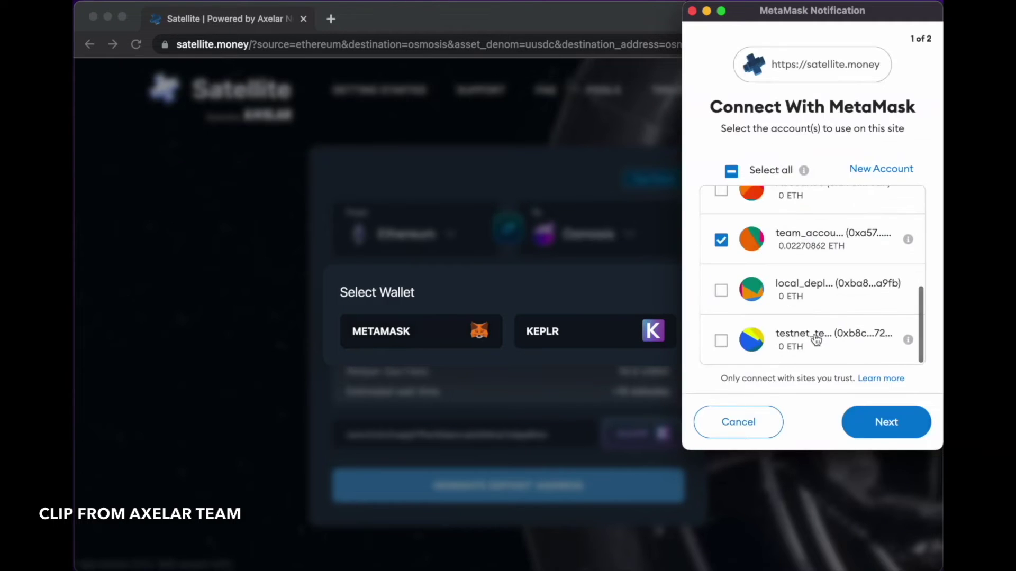
{"action": "left_click", "coordinate": [879, 426]}
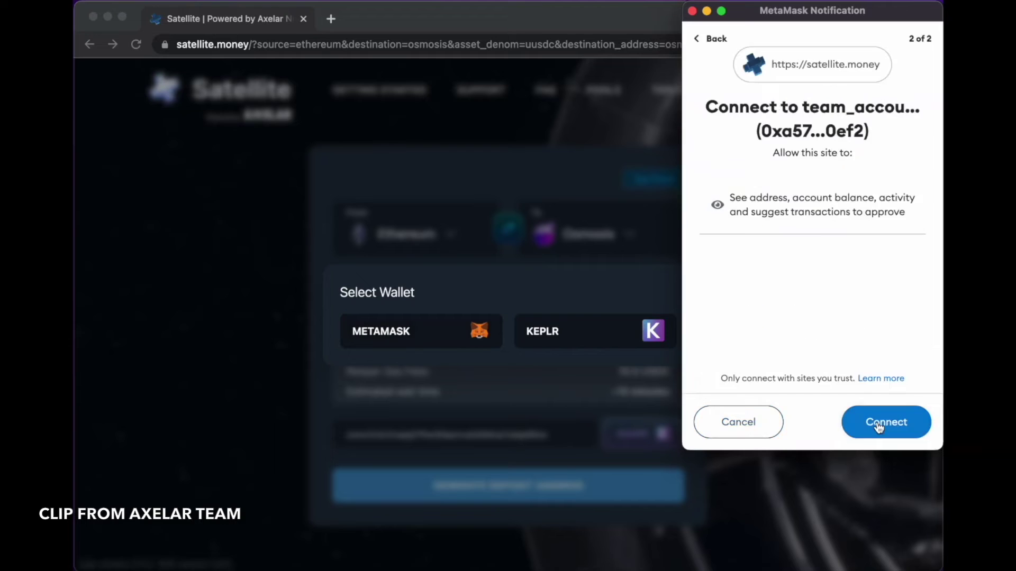
{"action": "left_click", "coordinate": [878, 423]}
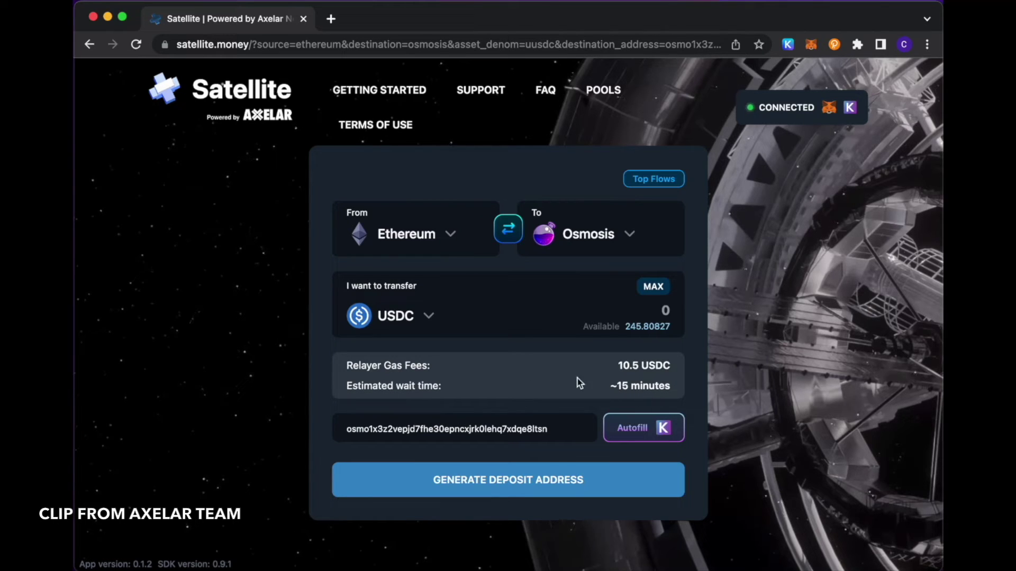
{"action": "left_click", "coordinate": [575, 483]}
Switch the source chain from Ethereum to Avalanche, then browse the chain list and close it unchanged
{"action": "left_click", "coordinate": [456, 241]}
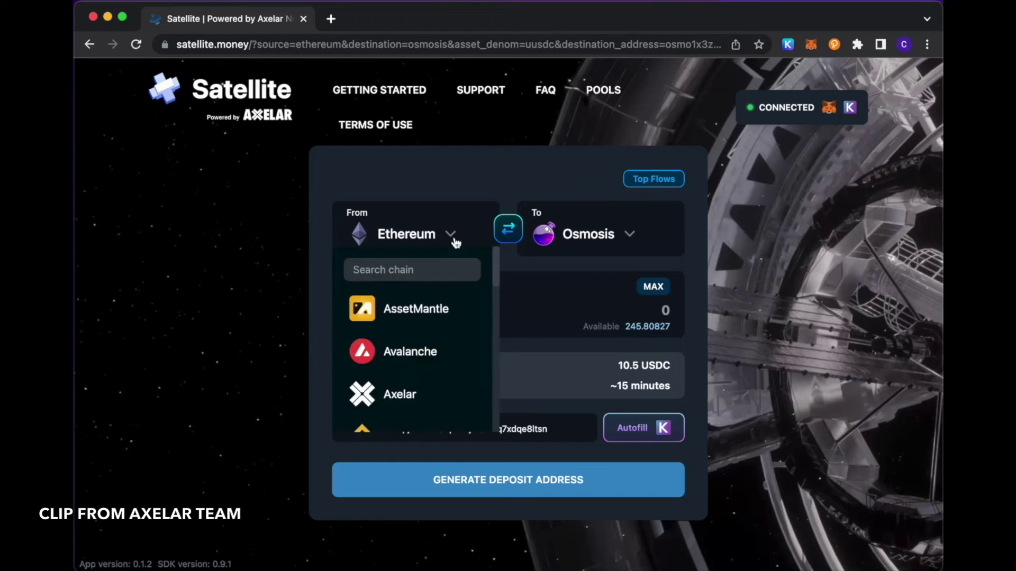
{"action": "left_click", "coordinate": [402, 355]}
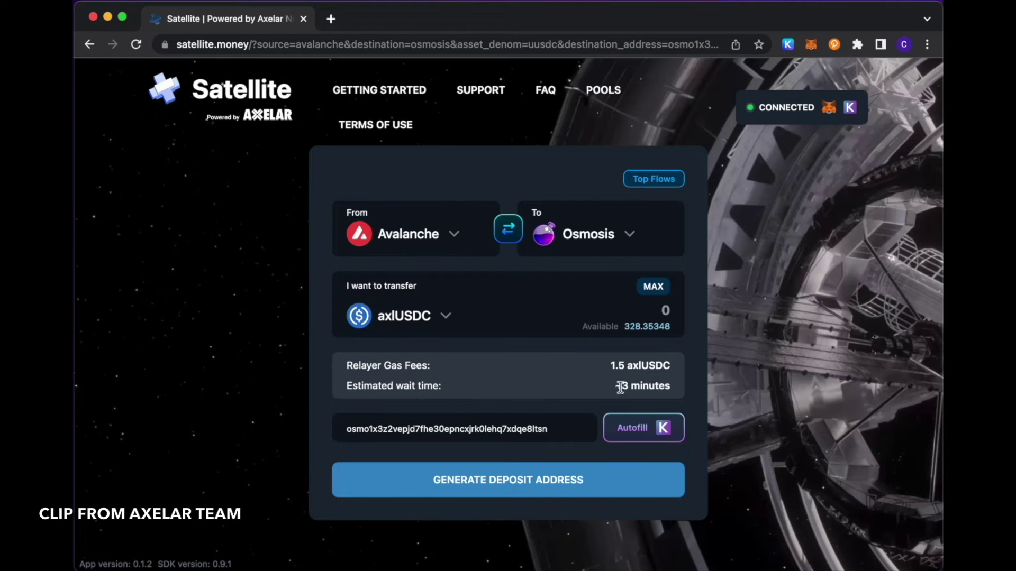
{"action": "left_click", "coordinate": [456, 234]}
{"action": "scroll", "coordinate": [445, 330], "scroll_direction": "down", "scroll_amount": 2}
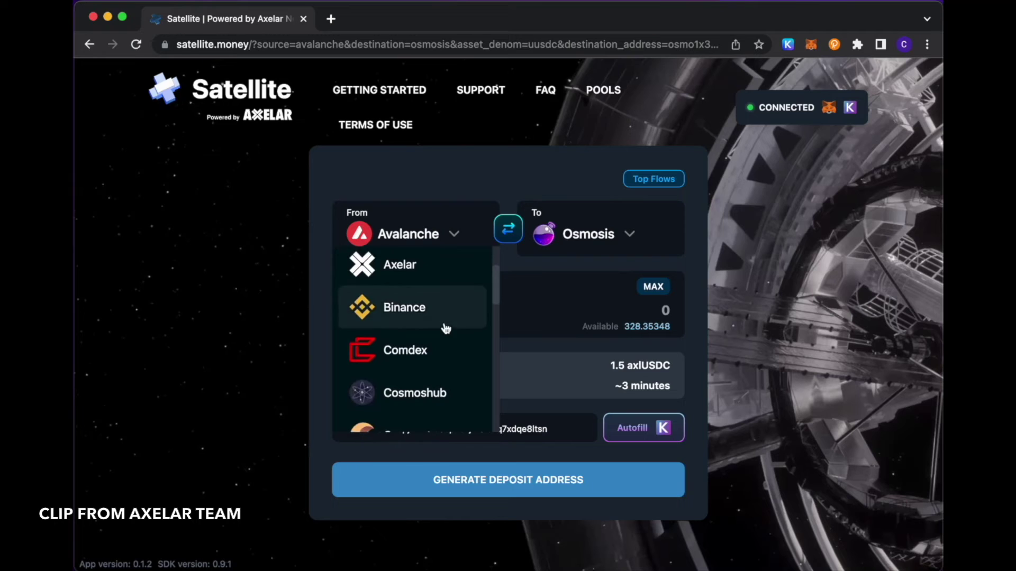
{"action": "scroll", "coordinate": [446, 329], "scroll_direction": "down", "scroll_amount": 1}
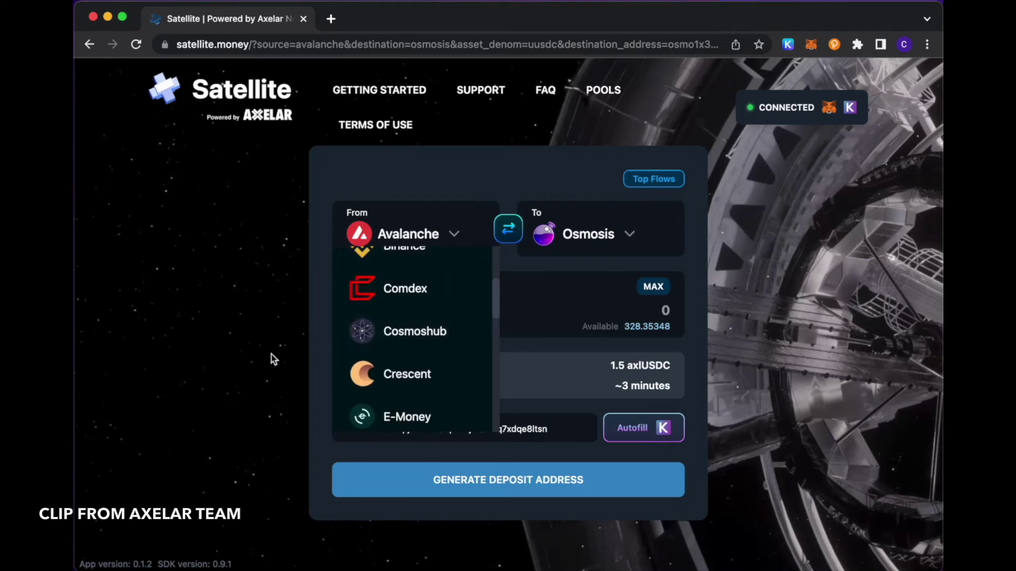
{"action": "left_click", "coordinate": [567, 360]}
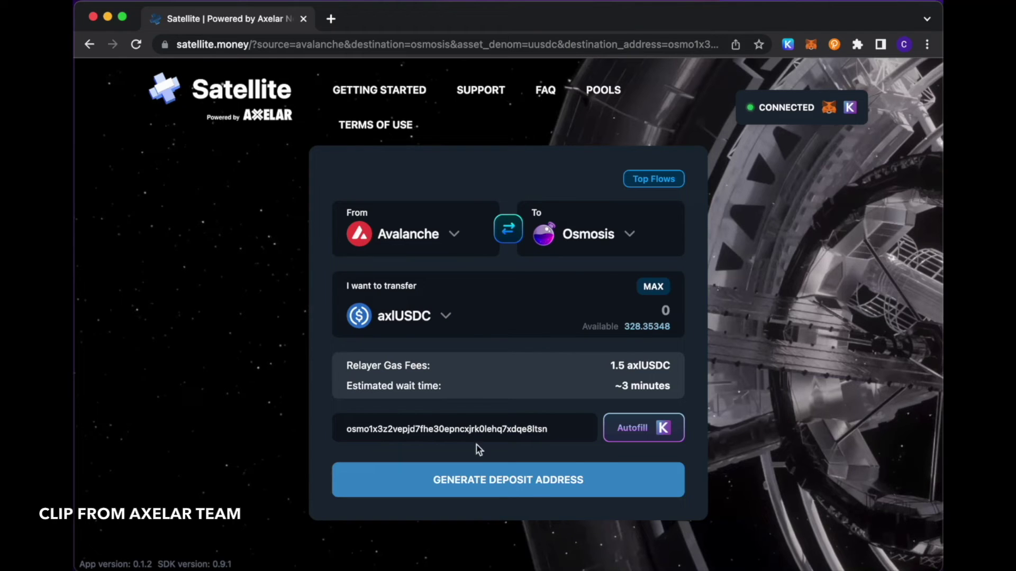
Enter 5 axlUSDC as the transfer amount and generate the Avalanche deposit address
{"action": "left_click", "coordinate": [516, 485]}
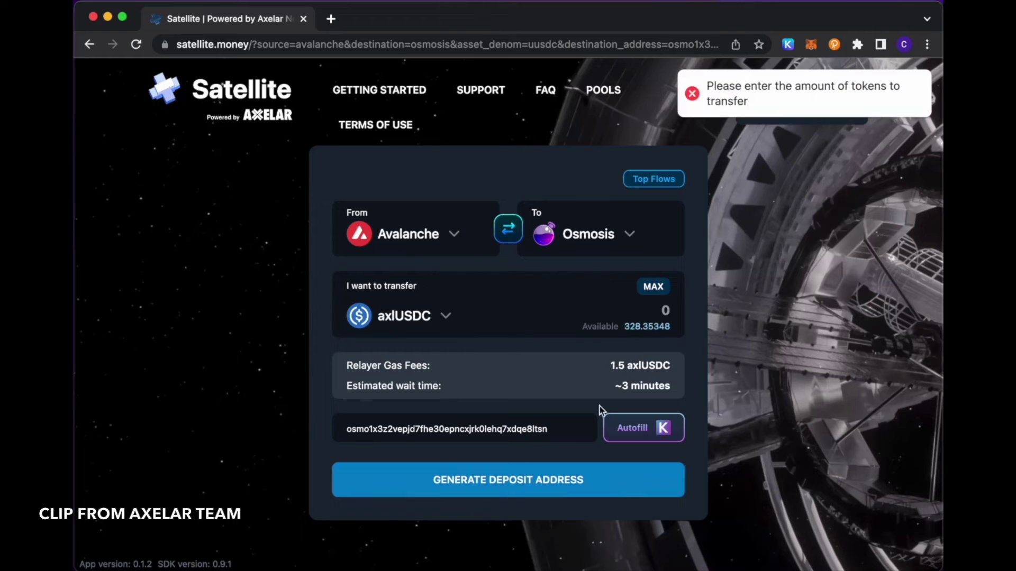
{"action": "left_click", "coordinate": [651, 314]}
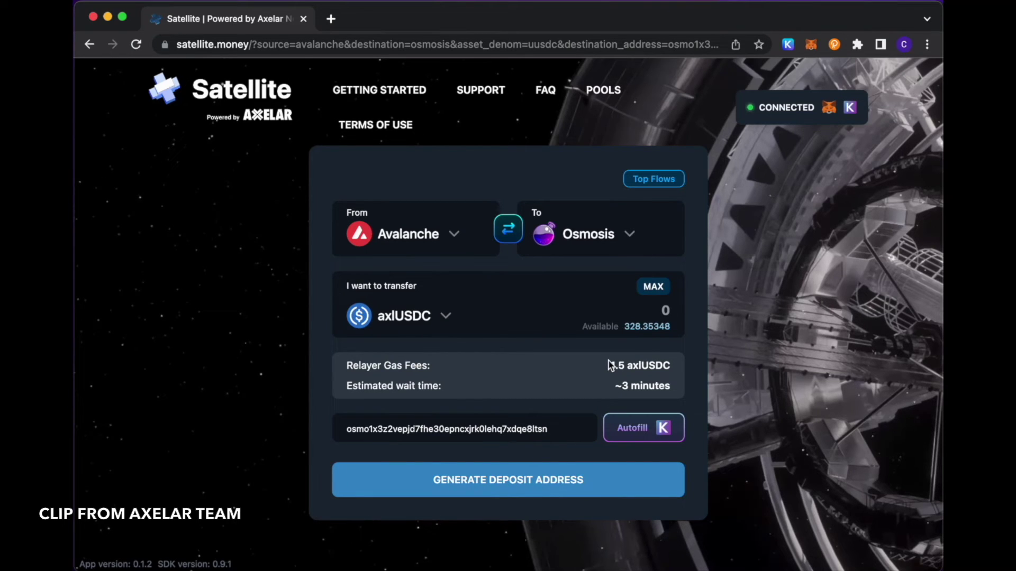
{"action": "type", "text": "5"}
{"action": "left_click", "coordinate": [542, 479]}
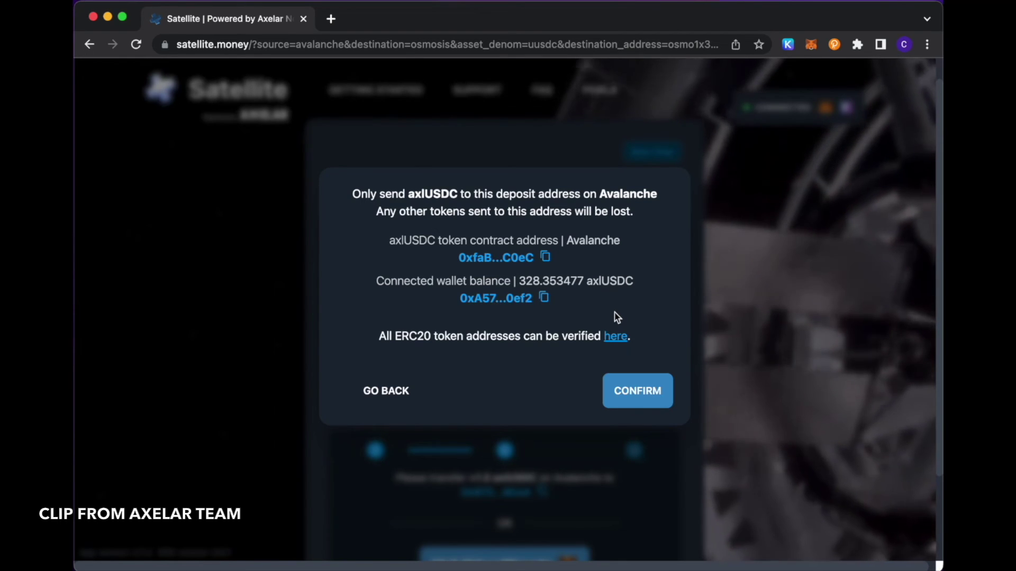
Accept the deposit address warning and start sending the 5 axlUSDC from MetaMask
{"action": "left_click", "coordinate": [637, 404]}
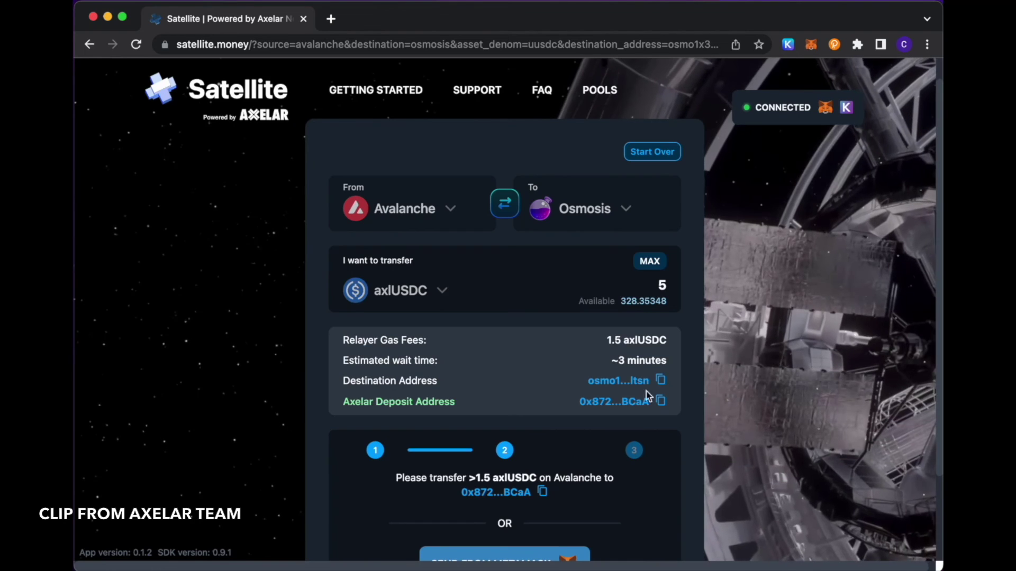
{"action": "scroll", "coordinate": [710, 344], "scroll_direction": "down", "scroll_amount": 2}
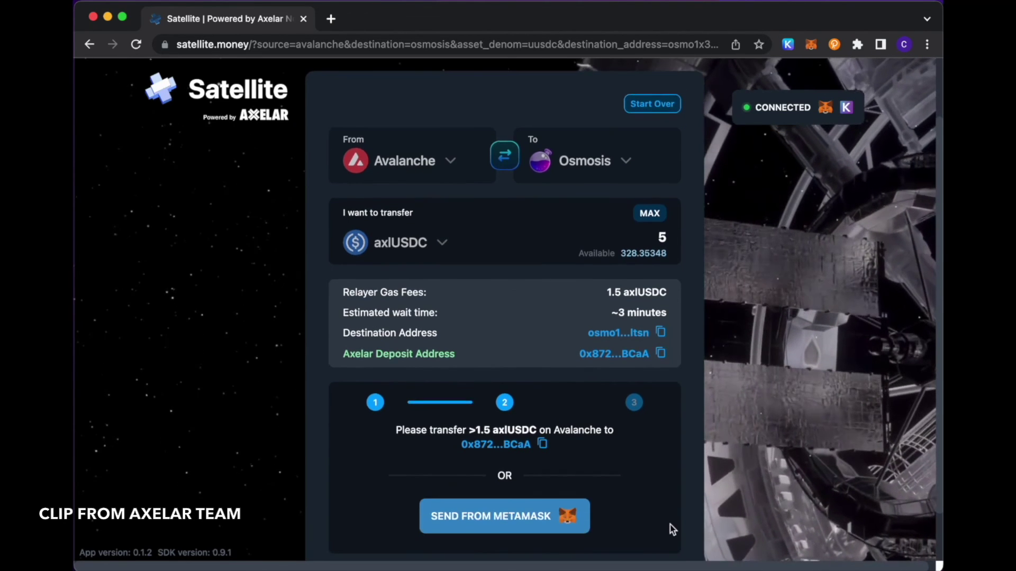
{"action": "scroll", "coordinate": [627, 484], "scroll_direction": "down", "scroll_amount": 1}
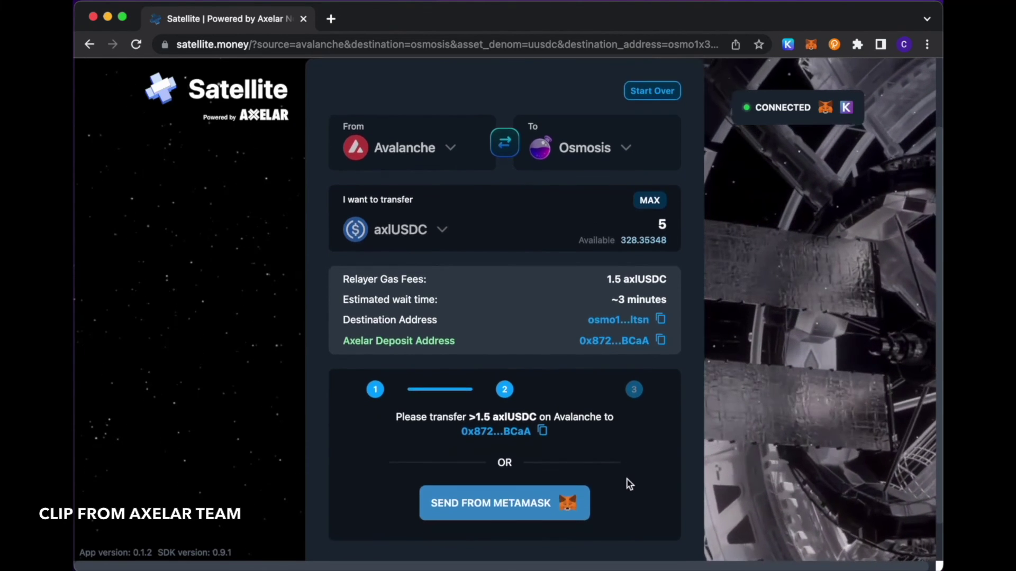
{"action": "left_click", "coordinate": [533, 506]}
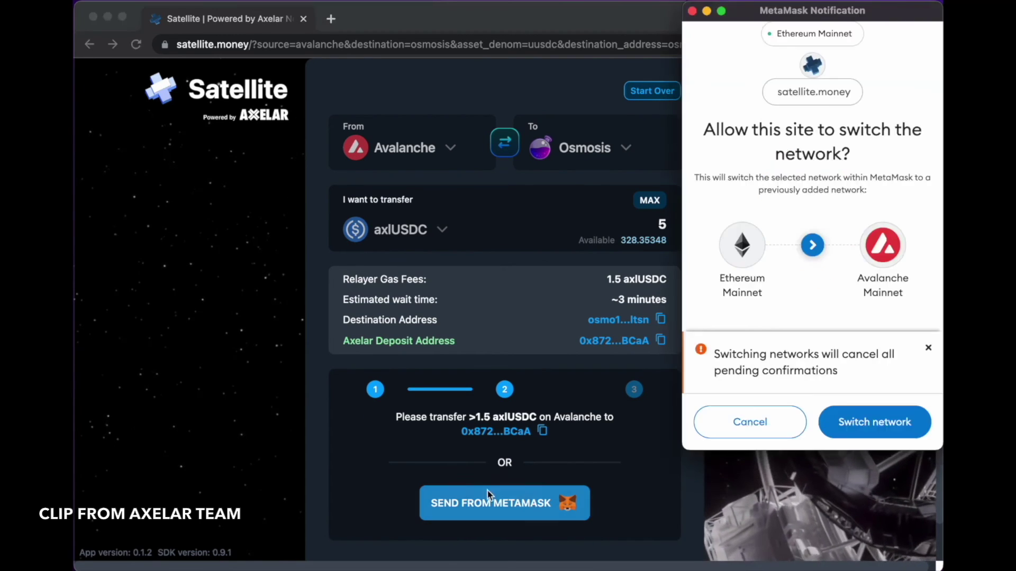
Switch MetaMask to Avalanche Mainnet and approve the 5 axlUSDC transfer
{"action": "left_click", "coordinate": [865, 422]}
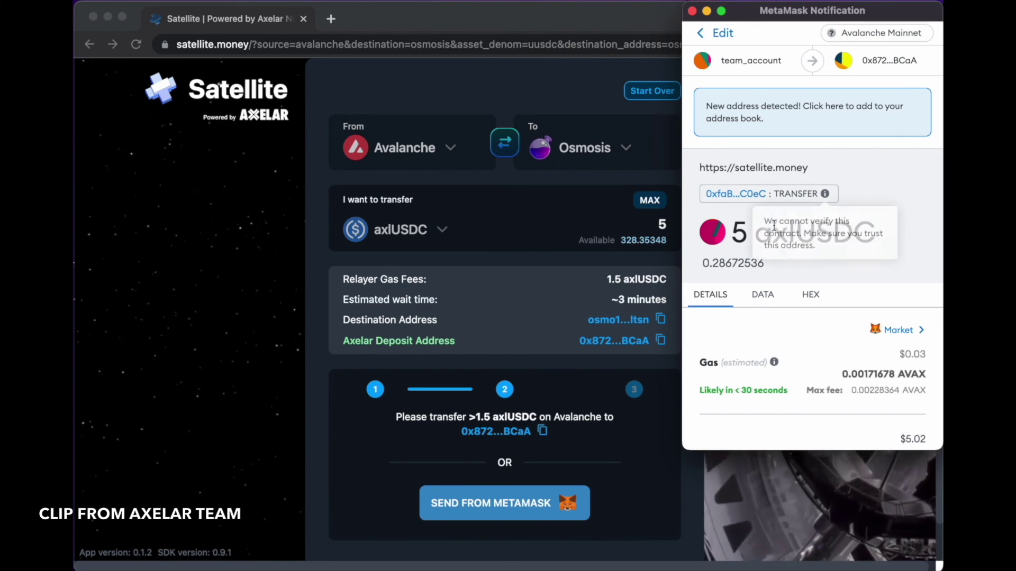
{"action": "scroll", "coordinate": [825, 274], "scroll_direction": "down", "scroll_amount": 5}
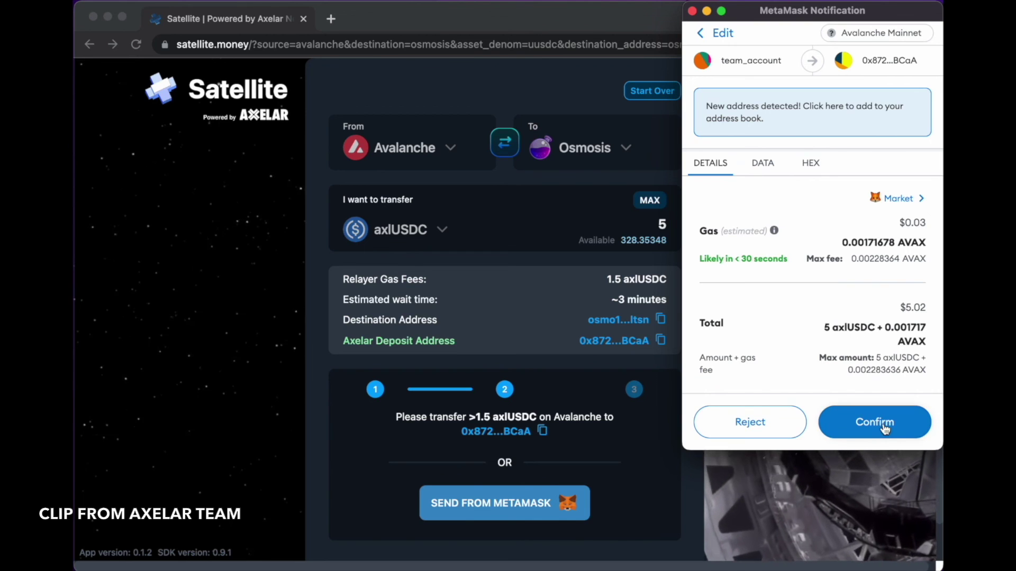
{"action": "left_click", "coordinate": [883, 425]}
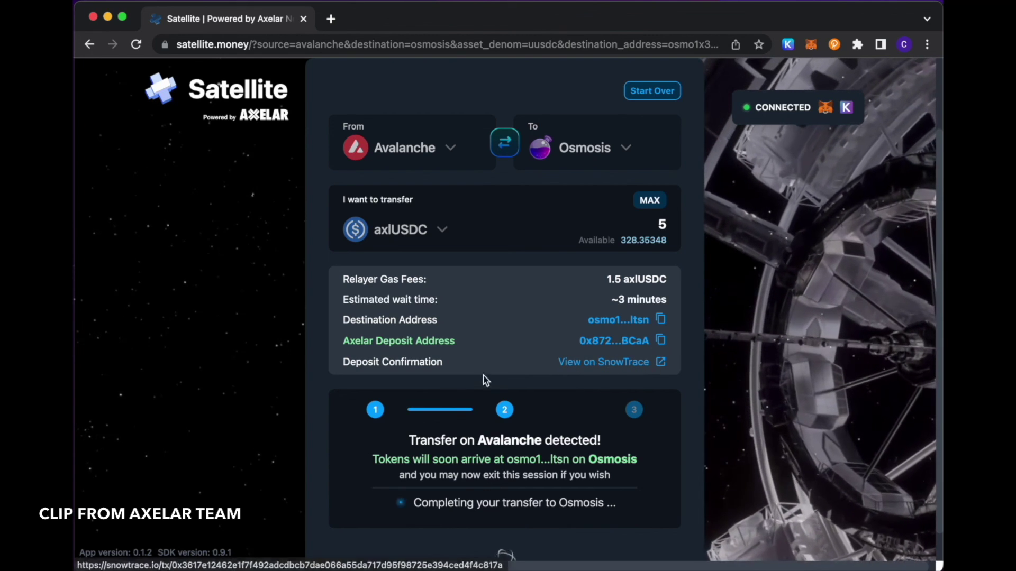
Review the deposit's SnowTrace details: success, block 20310435, fee 0.001716776 AVAX
{"action": "left_click", "coordinate": [644, 367]}
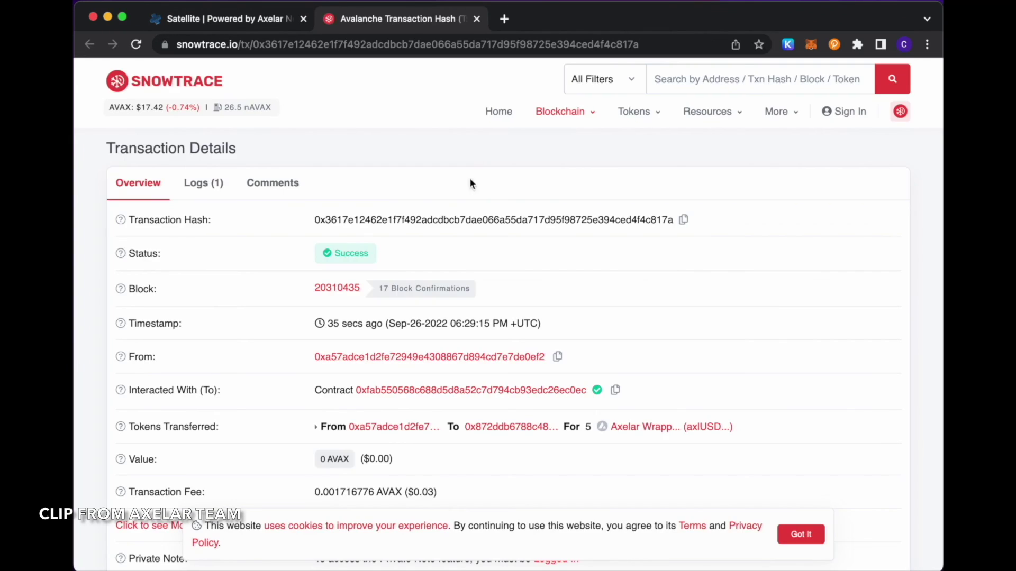
{"action": "scroll", "coordinate": [515, 448], "scroll_direction": "down", "scroll_amount": 1}
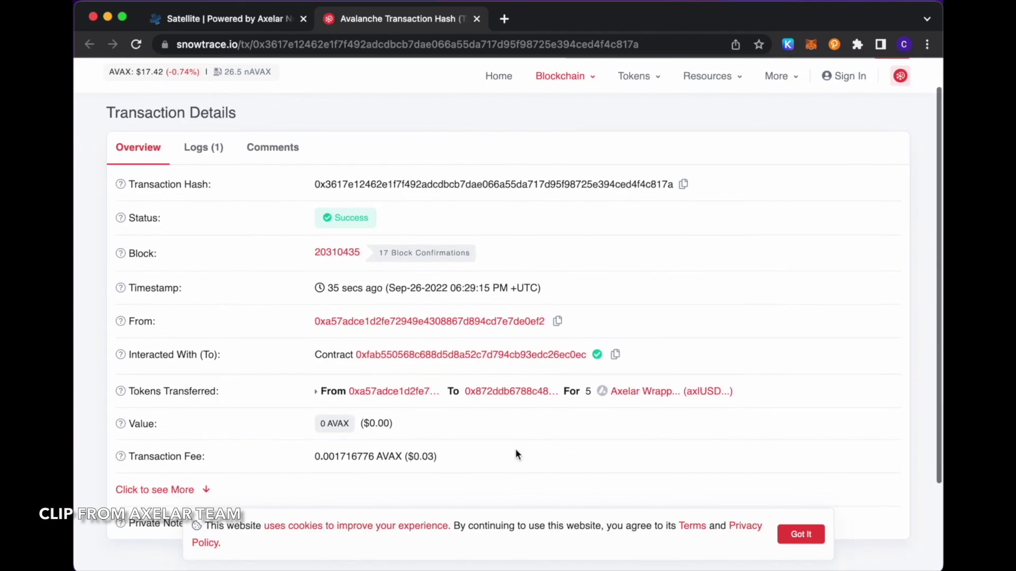
{"action": "scroll", "coordinate": [515, 448], "scroll_direction": "up", "scroll_amount": 1}
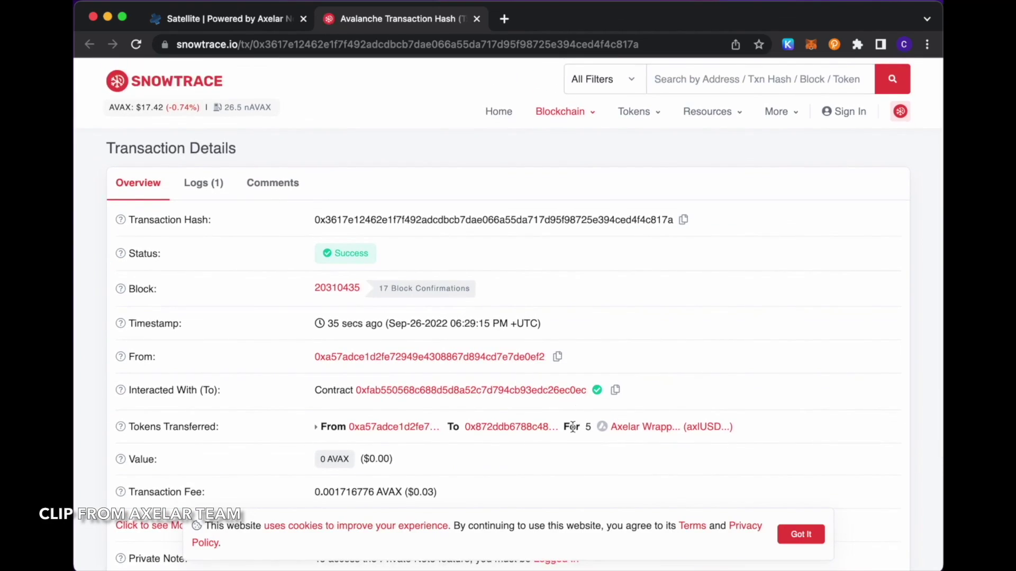